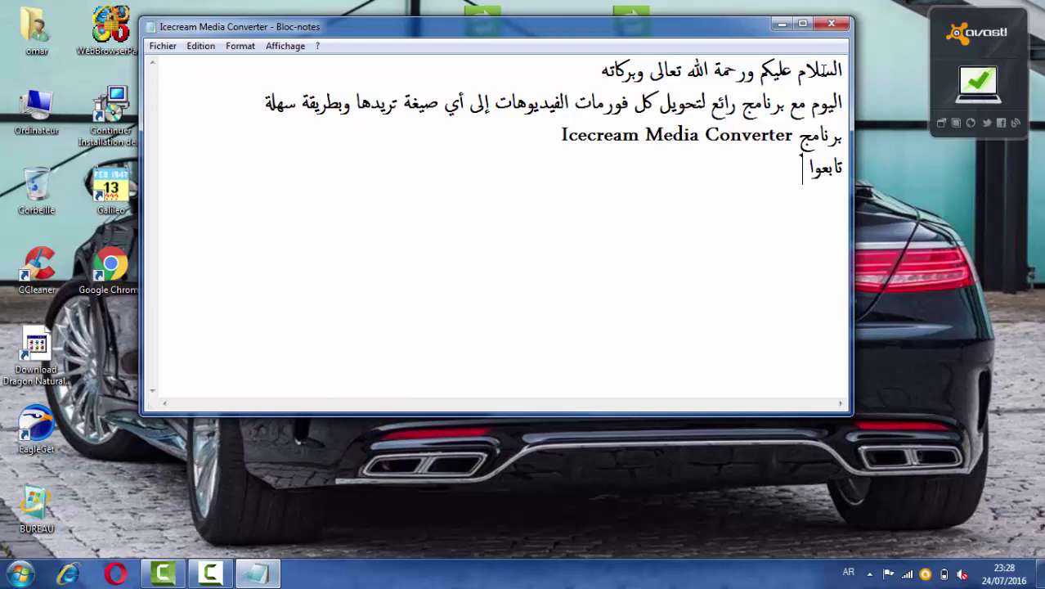
# Step: Read through the four-line Arabic introduction to Icecream Media Converter, highlighting it word by word
pyautogui.doubleClick(816, 70)
pyautogui.doubleClick(776, 70)
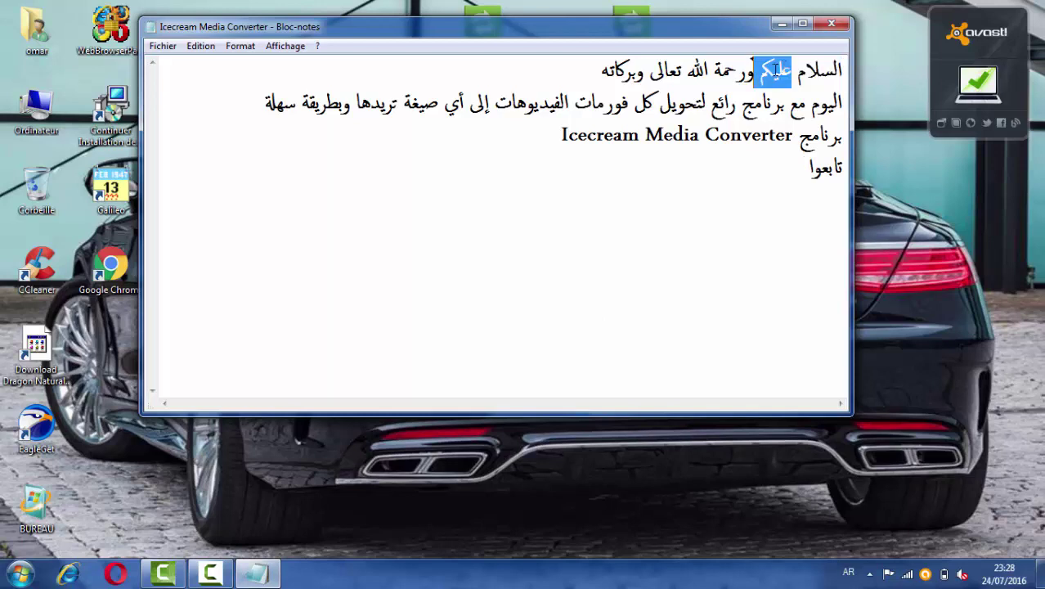
pyautogui.doubleClick(732, 72)
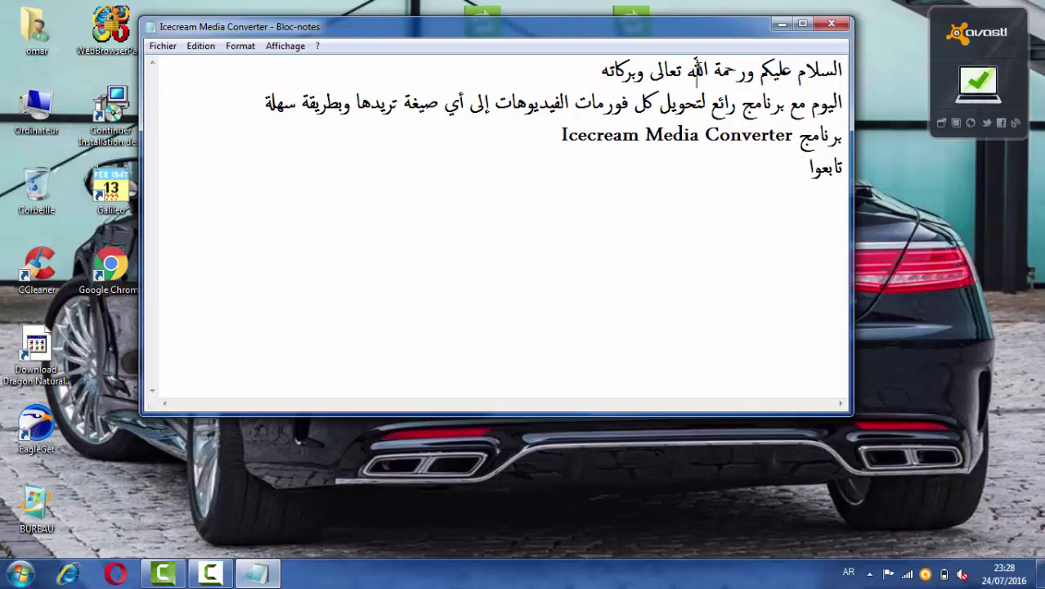
pyautogui.doubleClick(697, 71)
pyautogui.doubleClick(662, 70)
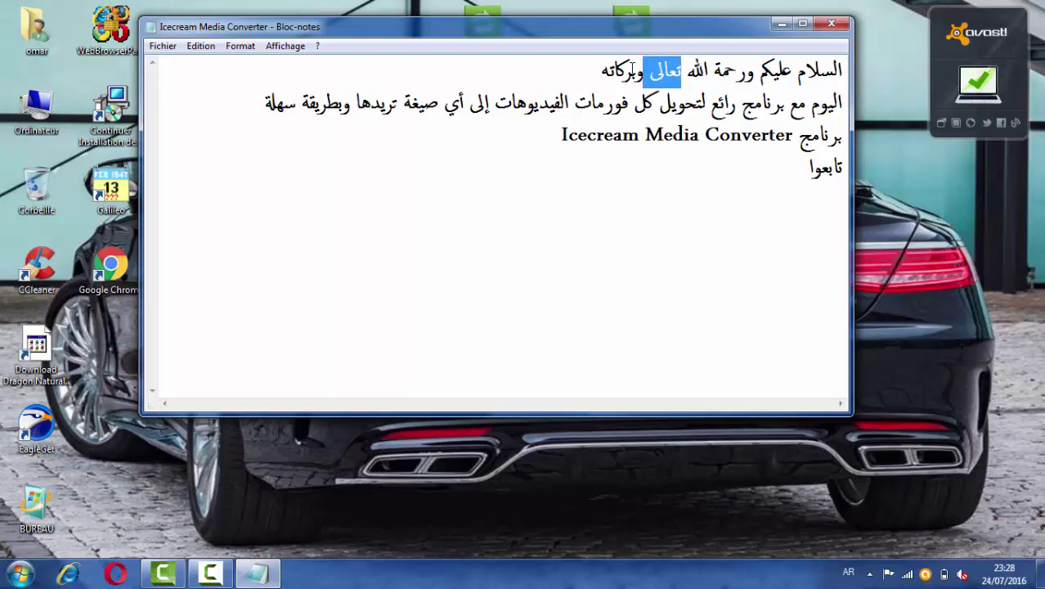
pyautogui.doubleClick(631, 71)
pyautogui.click(631, 70)
pyautogui.doubleClick(631, 71)
pyautogui.click(631, 70)
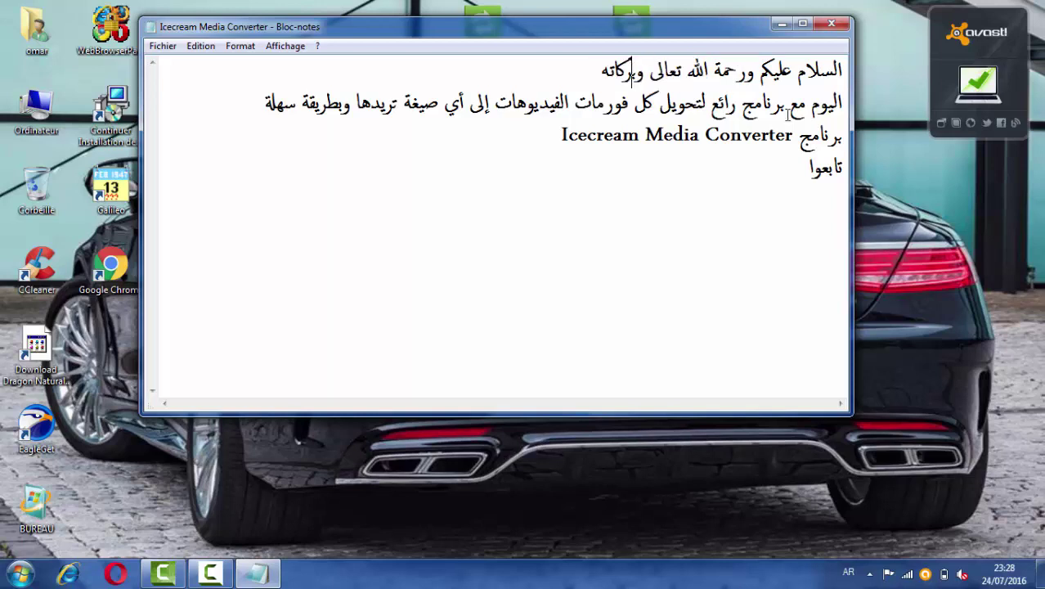
pyautogui.doubleClick(816, 104)
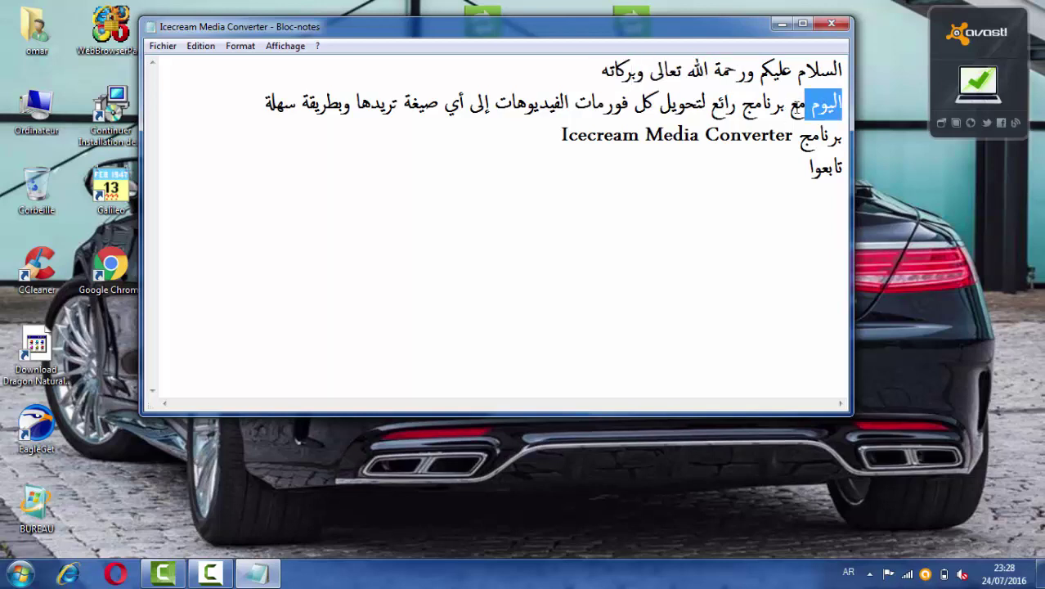
pyautogui.doubleClick(793, 105)
pyautogui.doubleClick(769, 105)
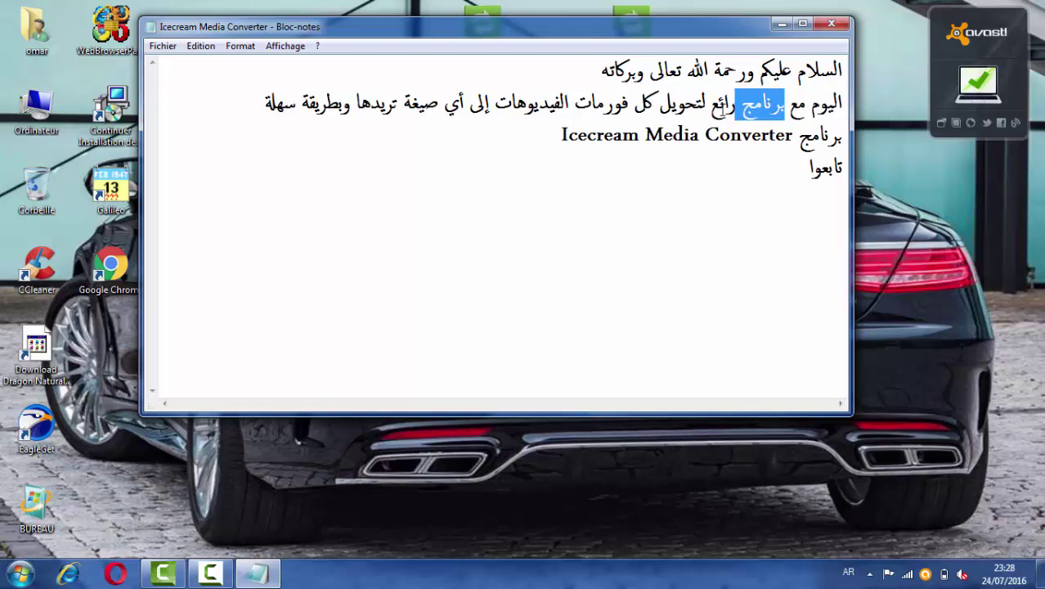
pyautogui.click(723, 107)
pyautogui.doubleClick(723, 107)
pyautogui.doubleClick(682, 104)
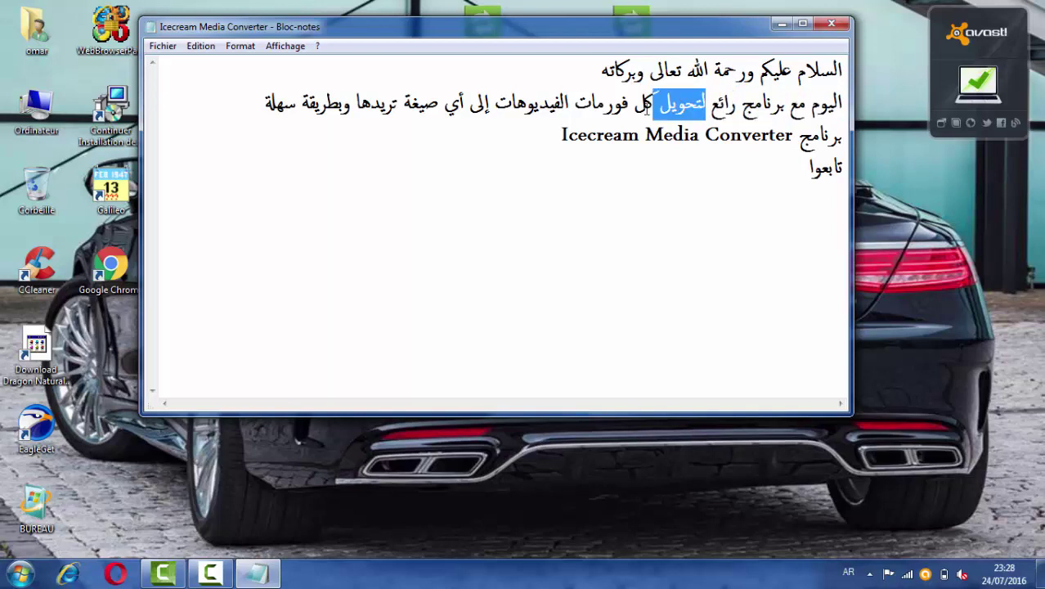
pyautogui.doubleClick(646, 105)
pyautogui.doubleClick(610, 105)
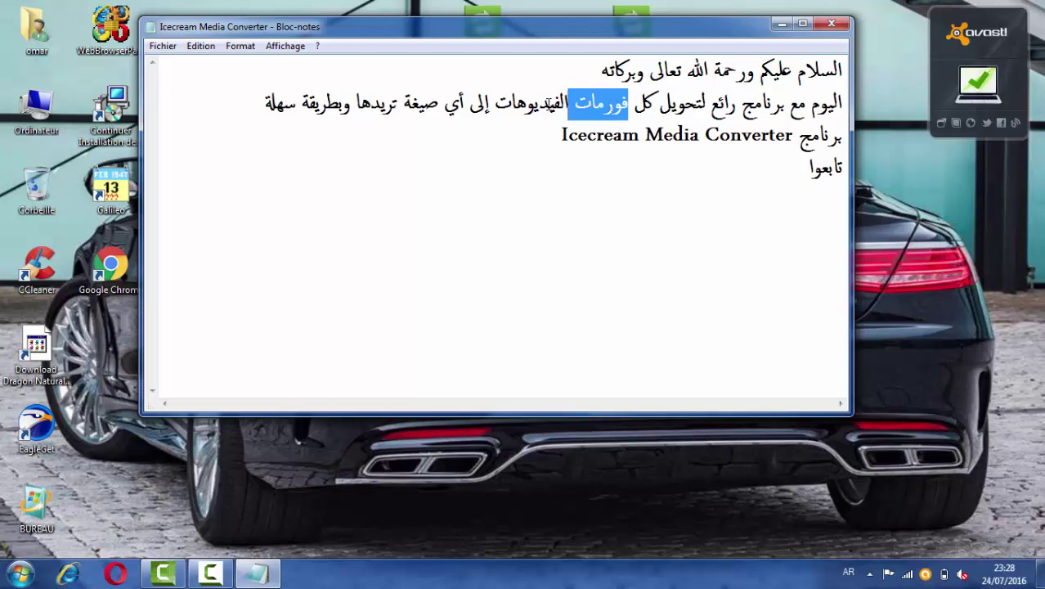
pyautogui.doubleClick(544, 105)
pyautogui.doubleClick(473, 107)
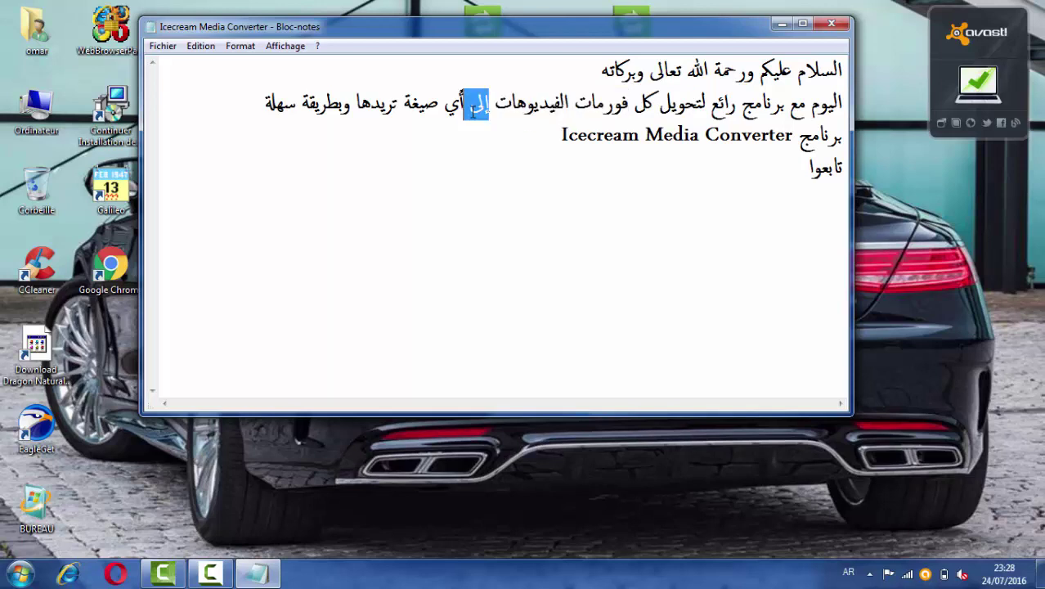
pyautogui.doubleClick(452, 103)
pyautogui.doubleClick(419, 98)
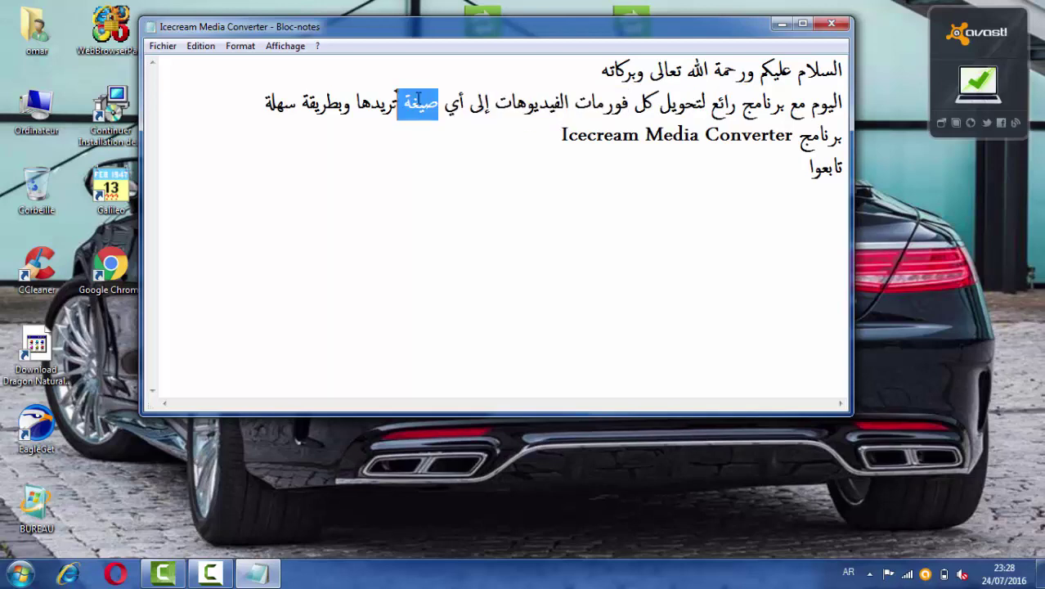
pyautogui.doubleClick(384, 99)
pyautogui.doubleClick(337, 104)
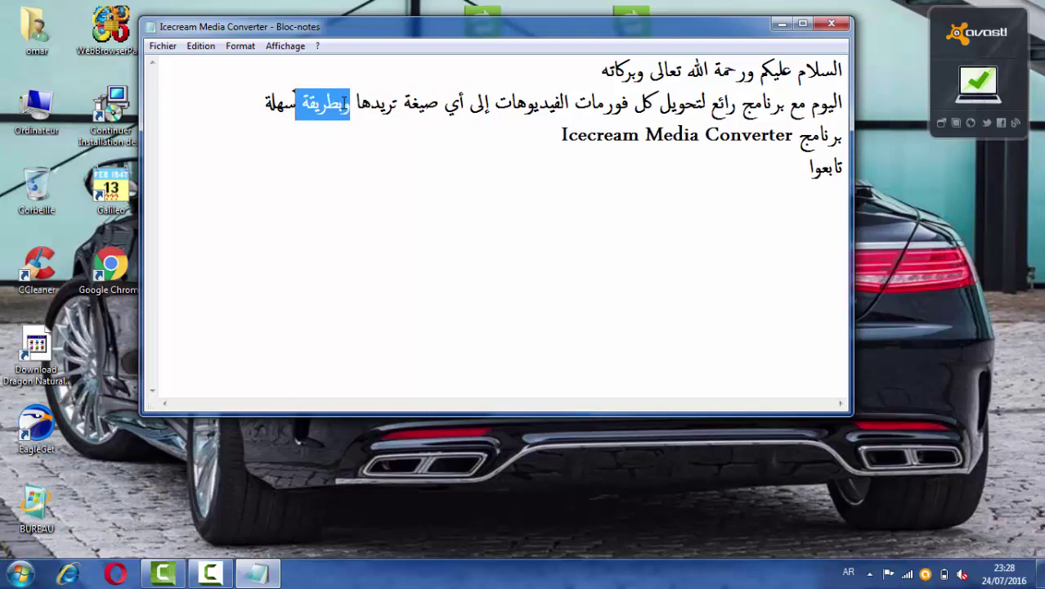
pyautogui.doubleClick(278, 102)
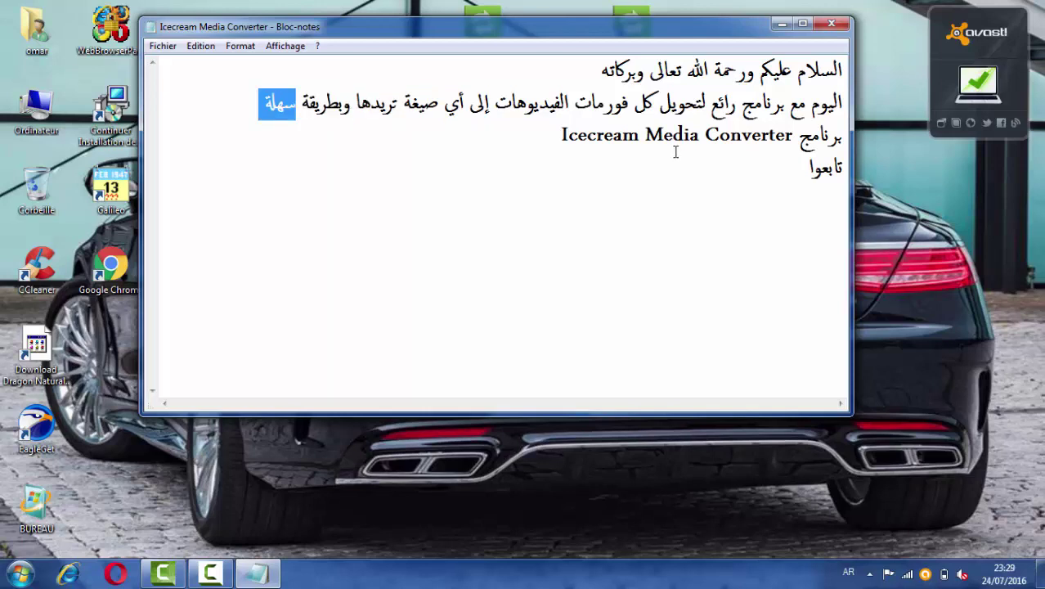
pyautogui.doubleClick(822, 135)
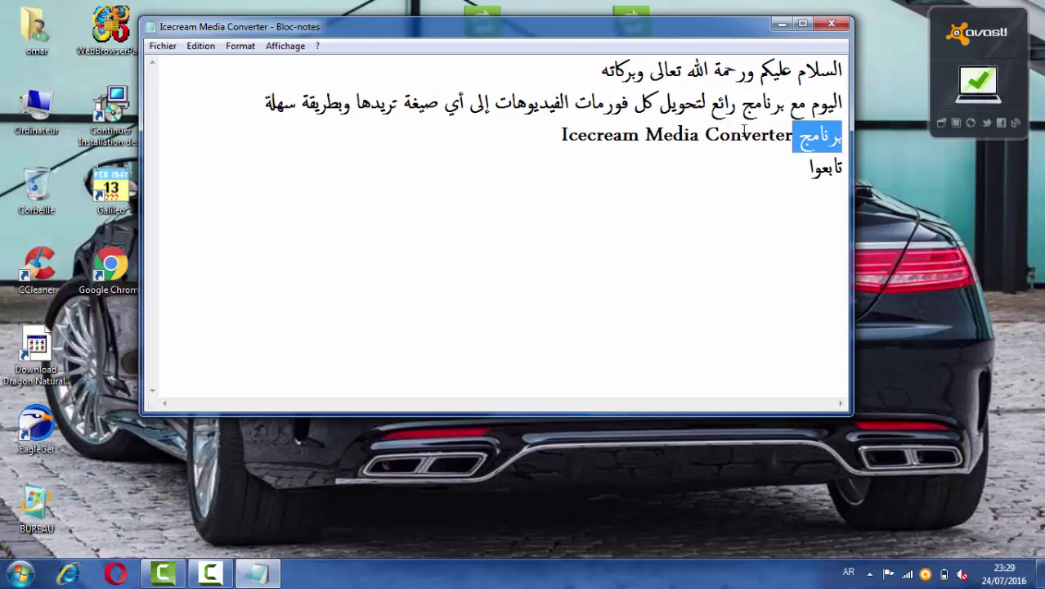
pyautogui.doubleClick(598, 137)
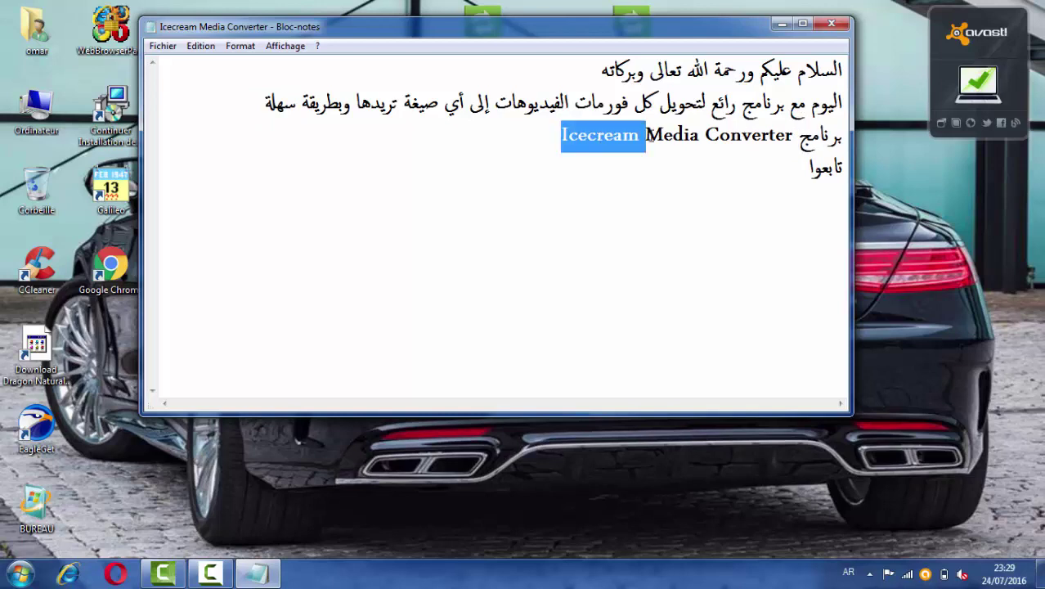
pyautogui.doubleClick(663, 135)
pyautogui.doubleClick(744, 131)
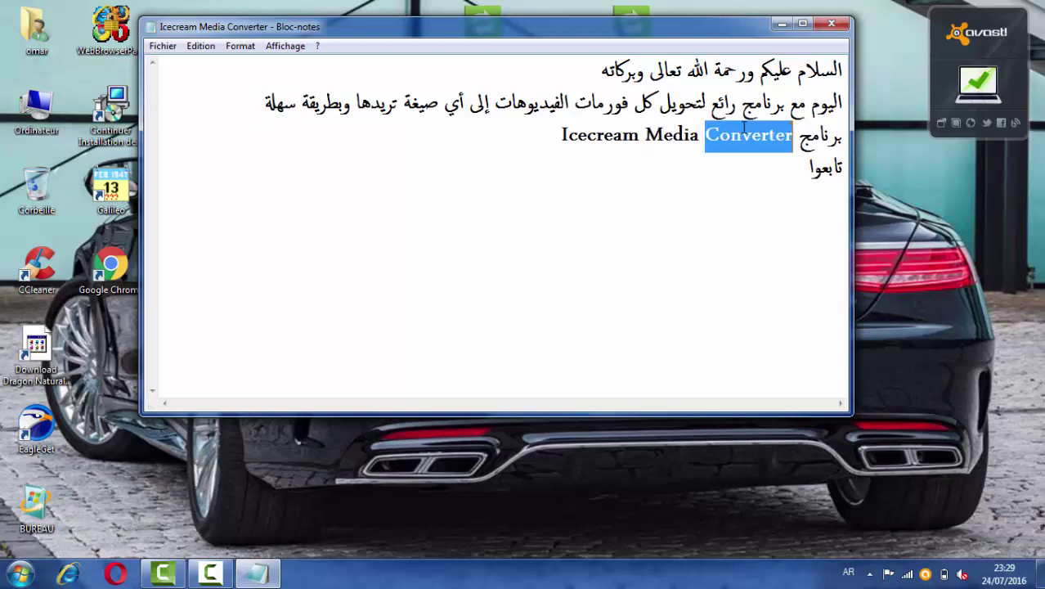
pyautogui.click(828, 170)
pyautogui.doubleClick(828, 174)
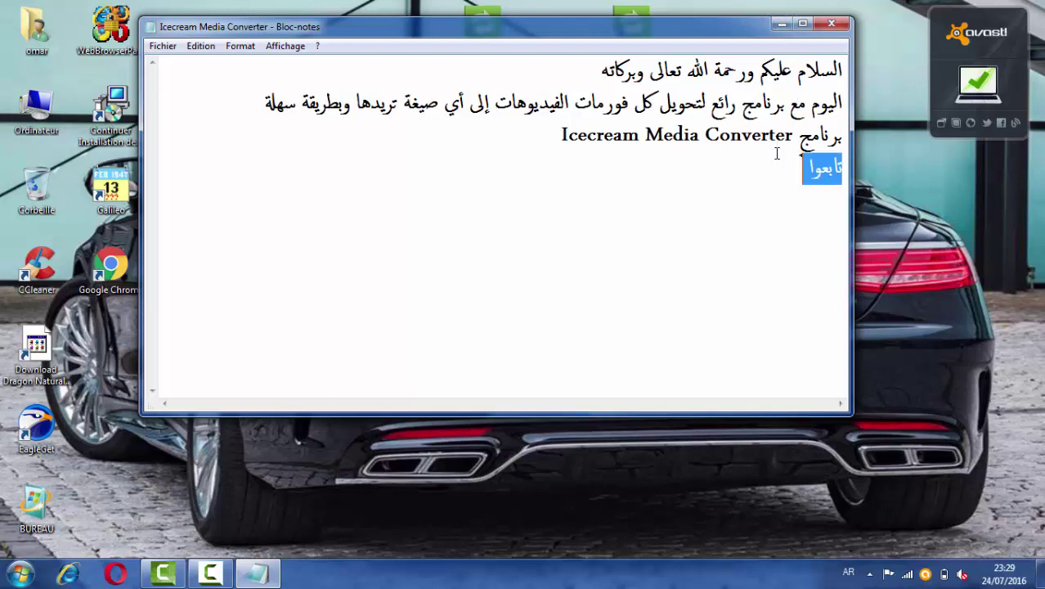
# Step: Add the line "تحميل البرنامج الرابط أسفل الفيديو" below the last line of the note
pyautogui.click(777, 154)
pyautogui.press('Return')
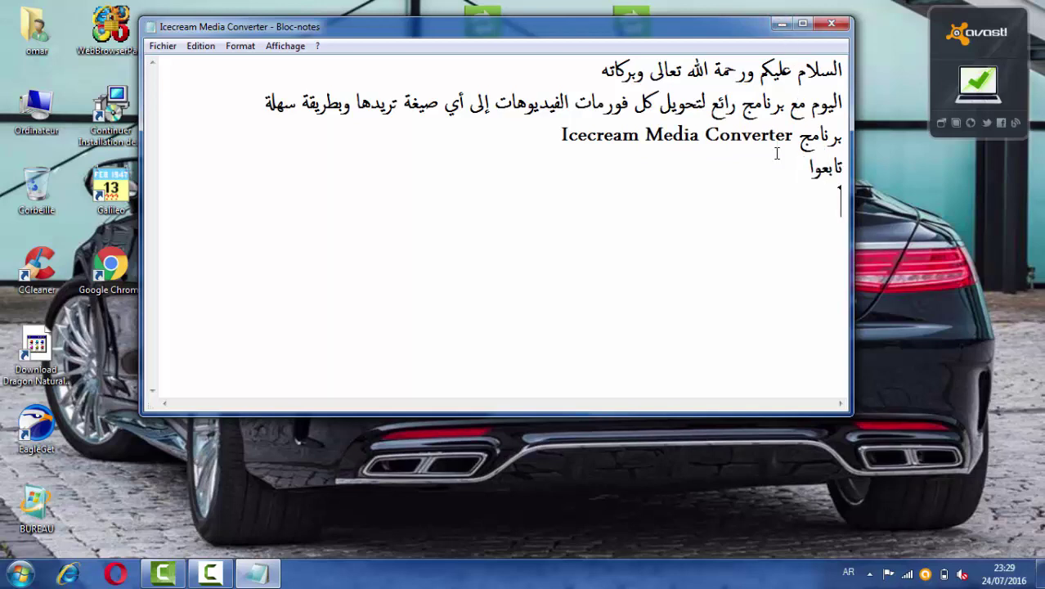
pyautogui.write('تحميل الب')
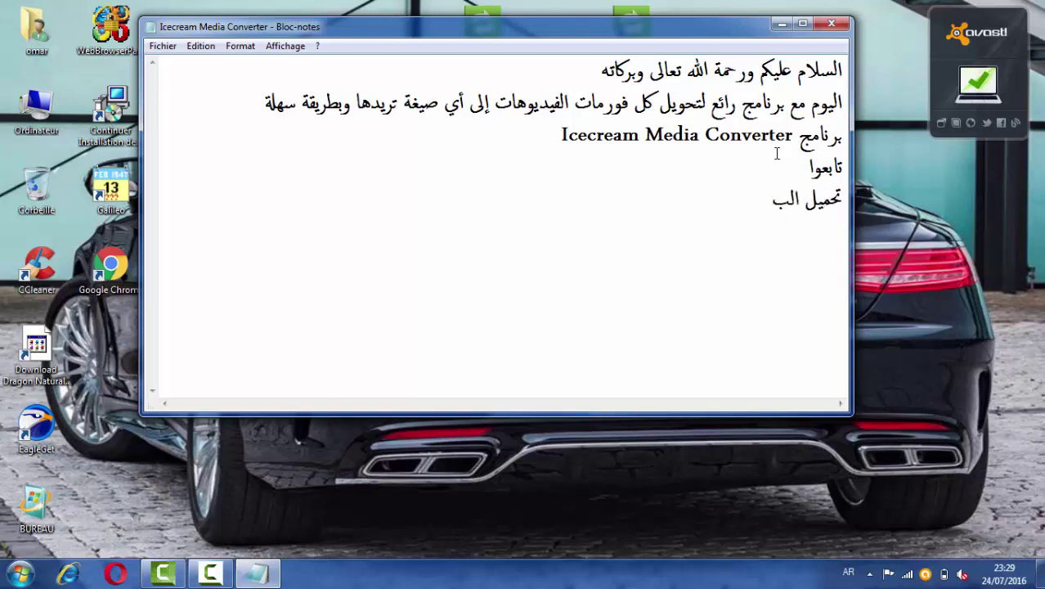
pyautogui.write('رنامج الرابط أ')
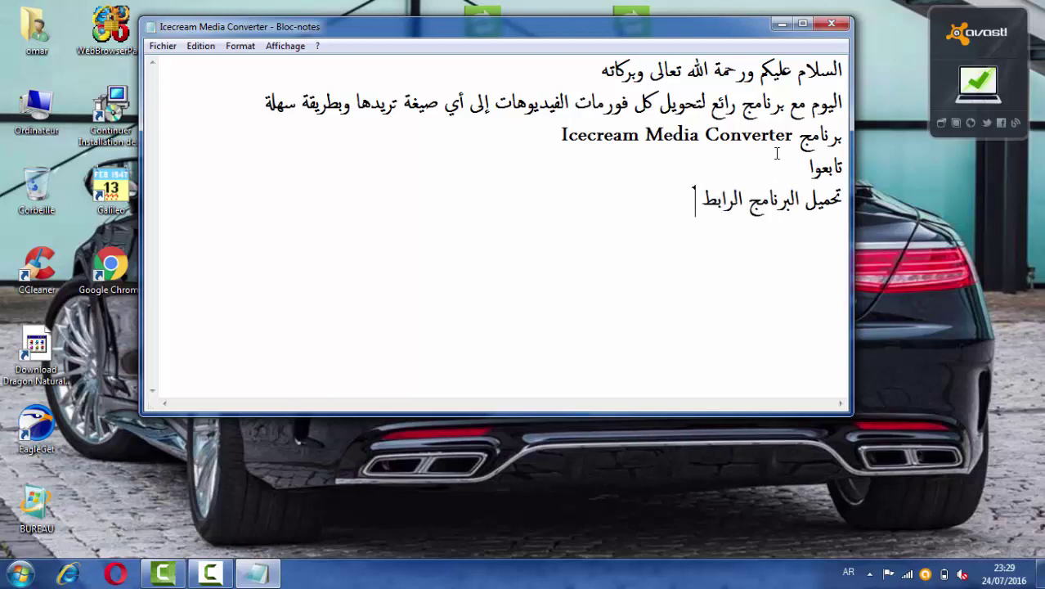
pyautogui.write('سفل الفيديو')
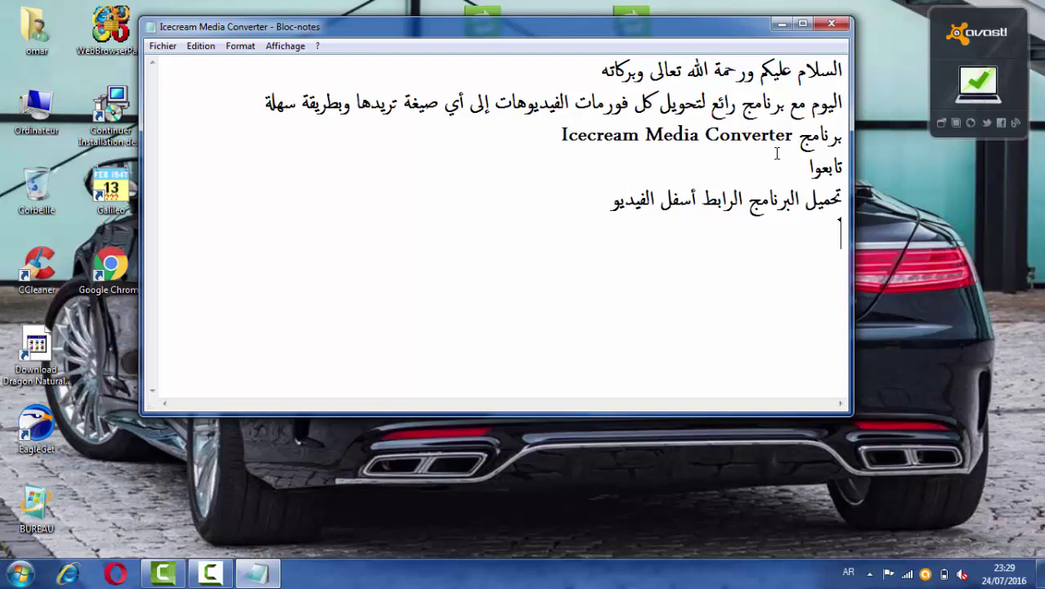
# Step: Glance at the desktop, return to the note and add the line "تثبيت البرنامج على الكمبيوتر"
pyautogui.click(779, 27)
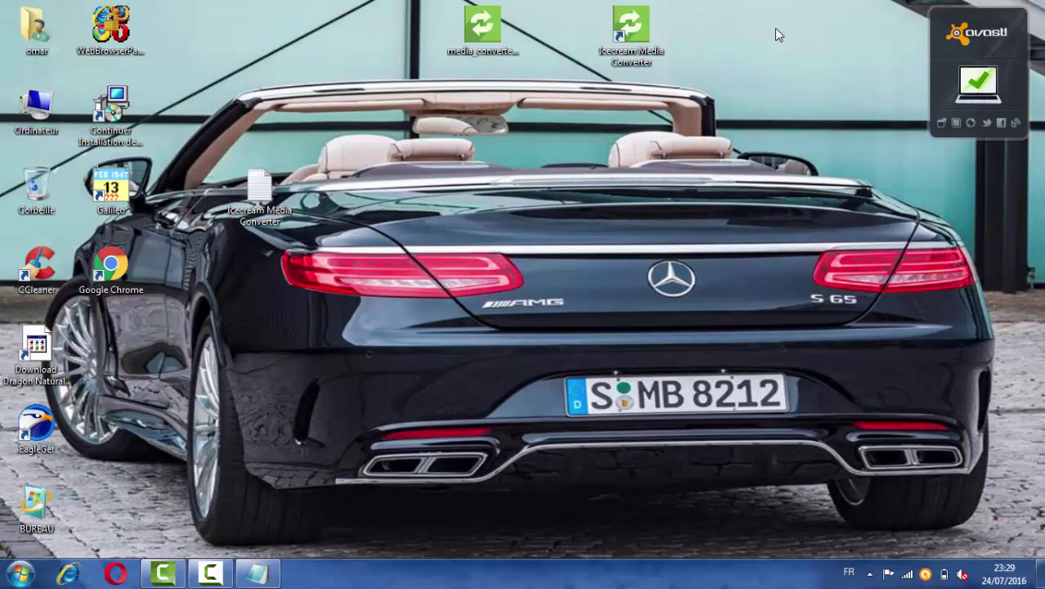
pyautogui.hotkey('alt', 'Tab')
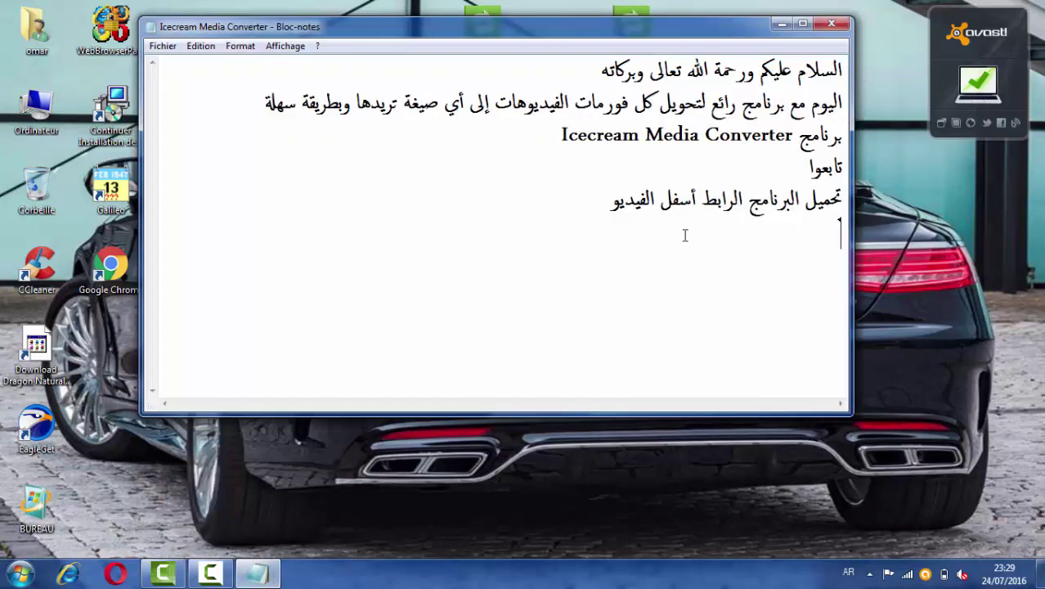
pyautogui.write('تثبيت البرنا')
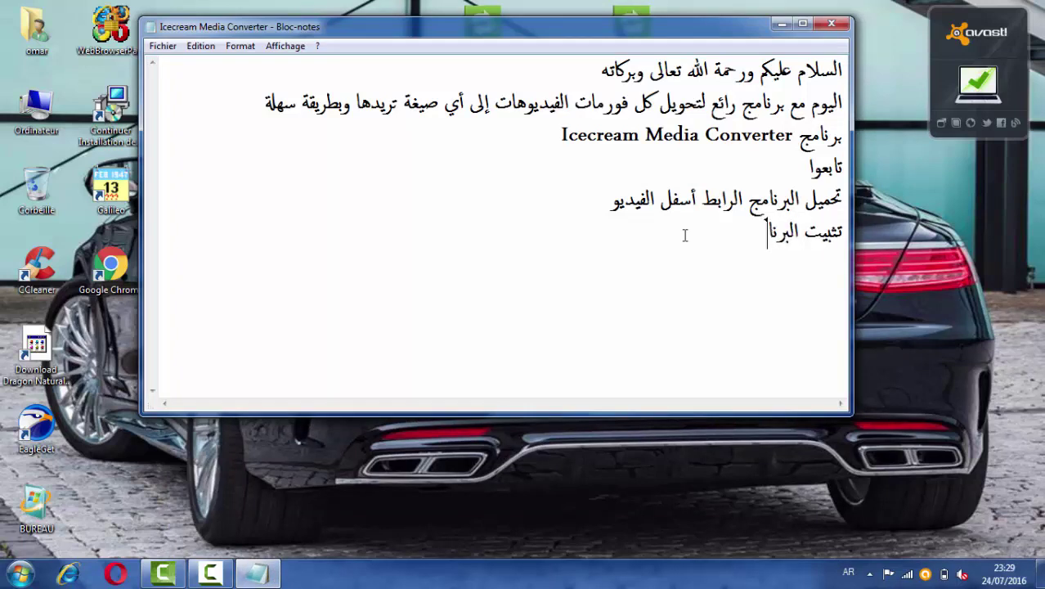
pyautogui.write('مج على الكمبيوتر')
pyautogui.press('Return')
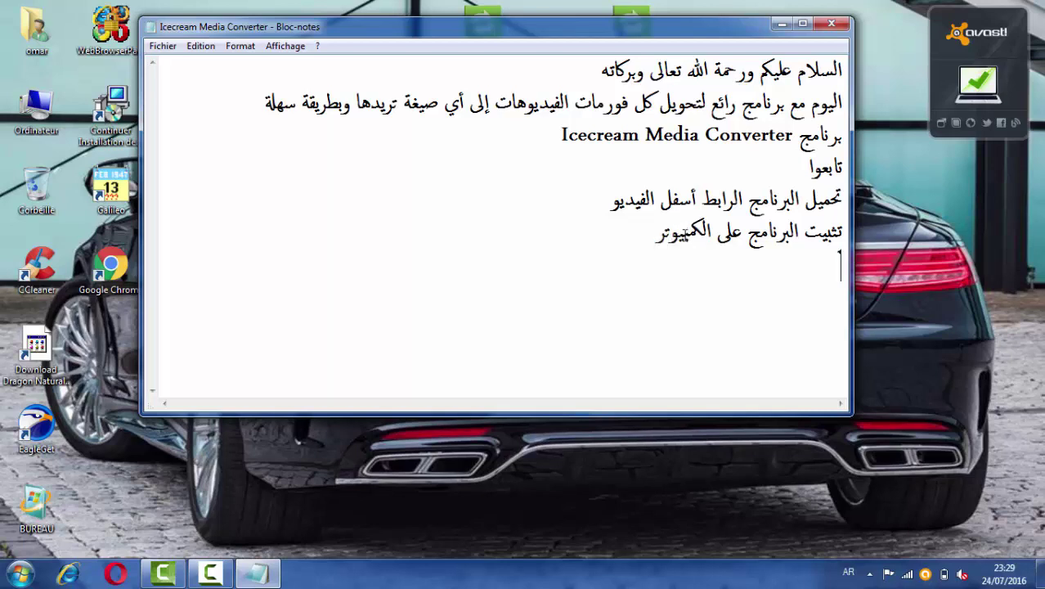
# Step: Minimize the note, launch Icecream Media Converter from the desktop and start adding a file
pyautogui.click(780, 23)
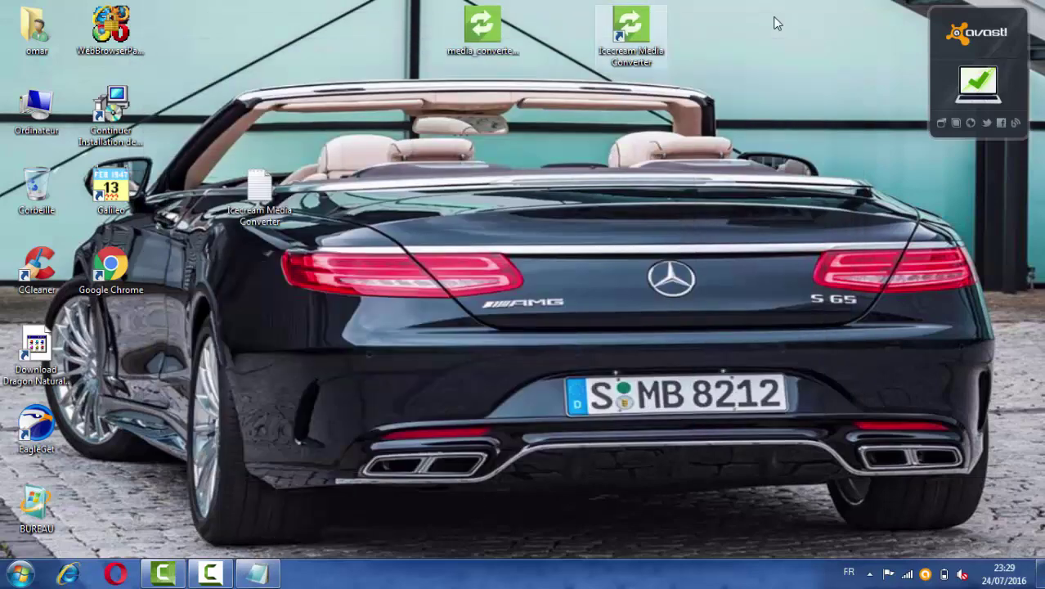
pyautogui.doubleClick(639, 55)
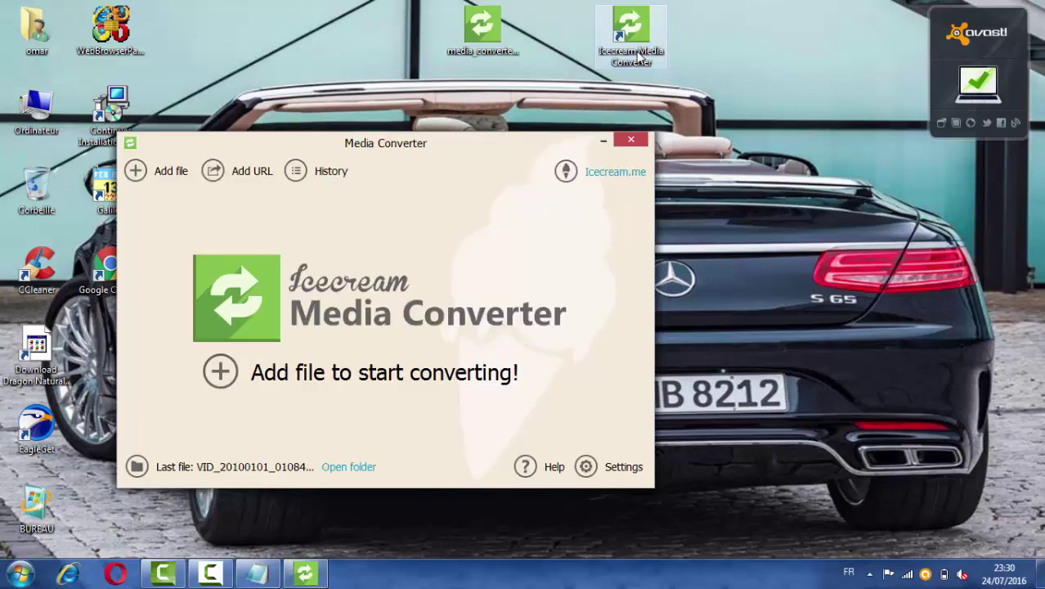
pyautogui.click(173, 172)
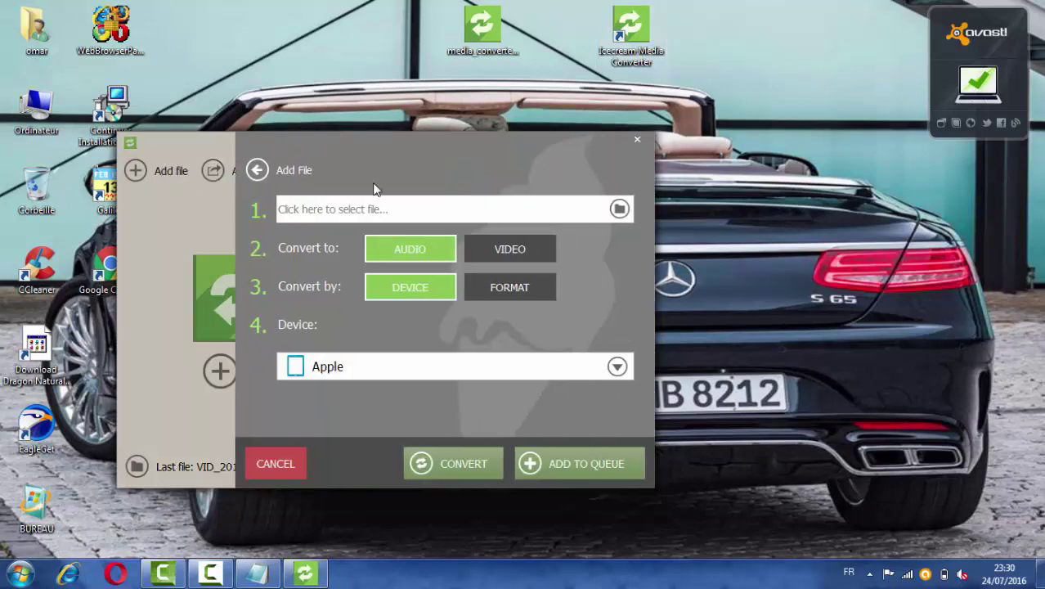
# Step: Load lenovo A319.mp4 from the lenovo A319 folder in Camtasia Studio under Mes documents, and set the conversion type to video
pyautogui.click(619, 211)
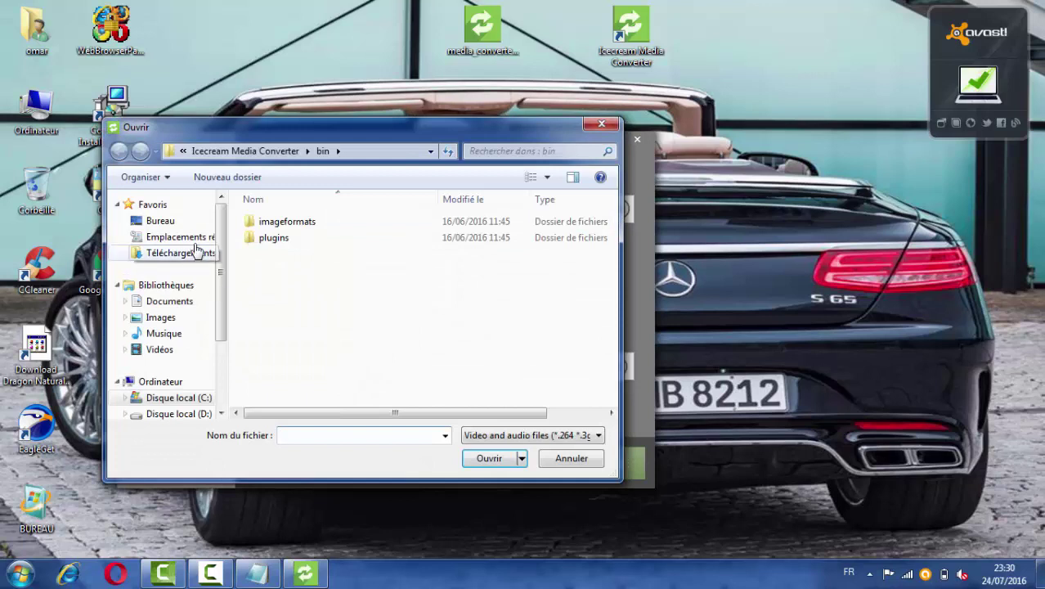
pyautogui.click(193, 225)
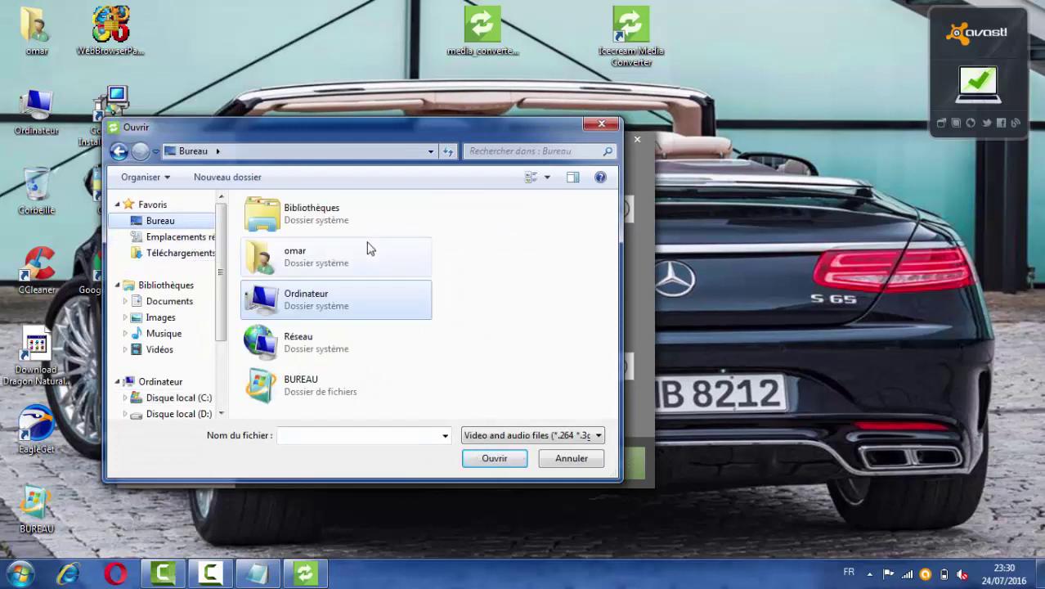
pyautogui.doubleClick(319, 263)
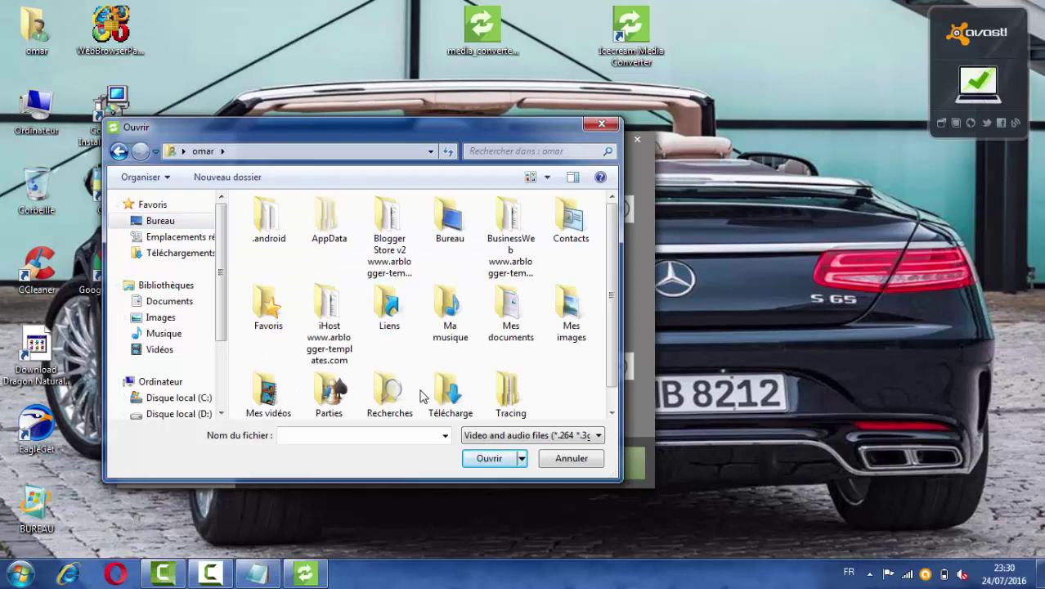
pyautogui.doubleClick(504, 314)
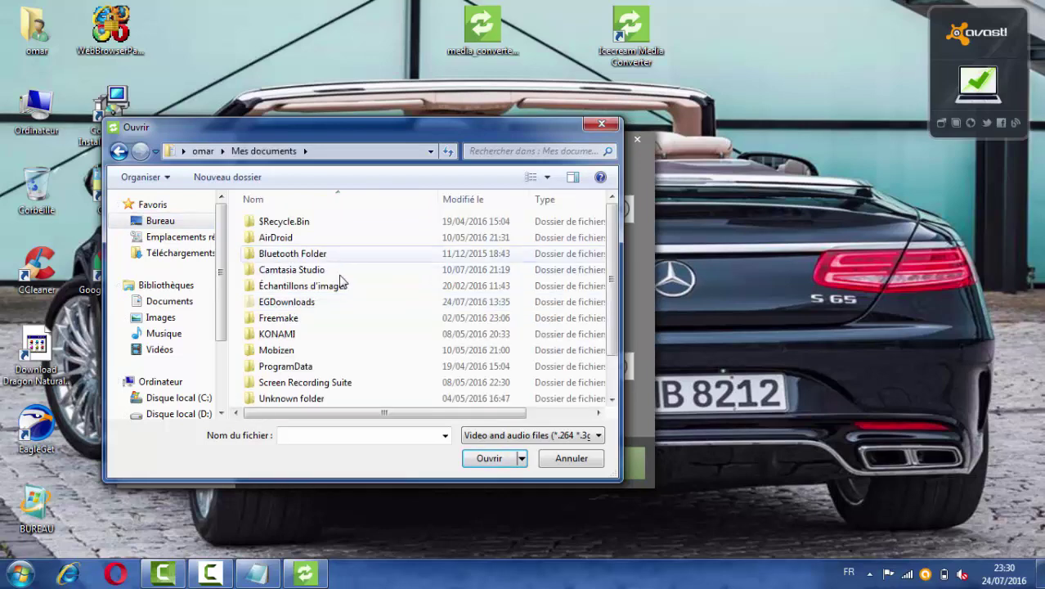
pyautogui.doubleClick(334, 270)
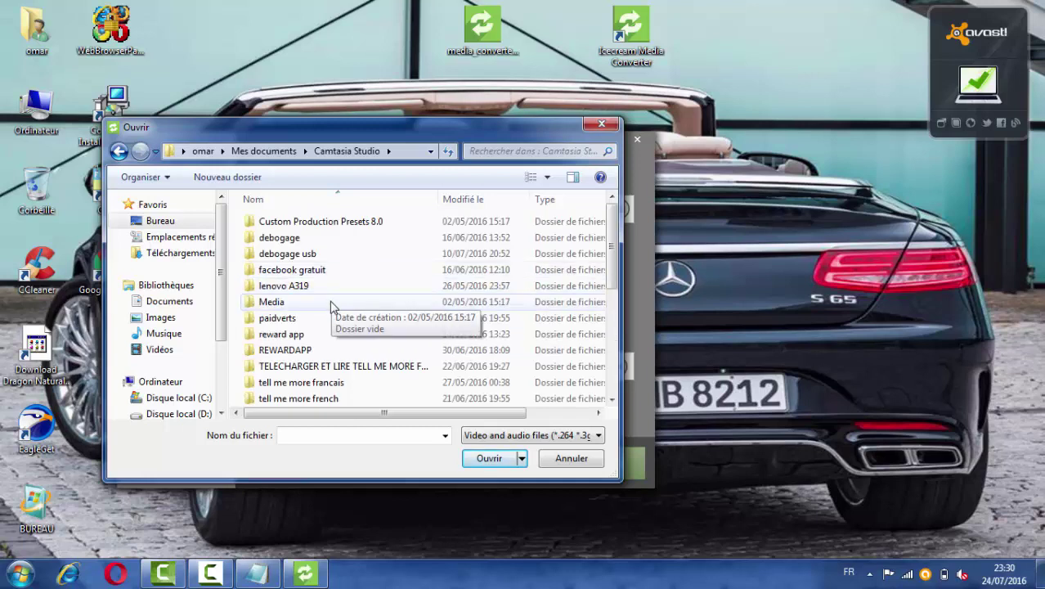
pyautogui.doubleClick(335, 288)
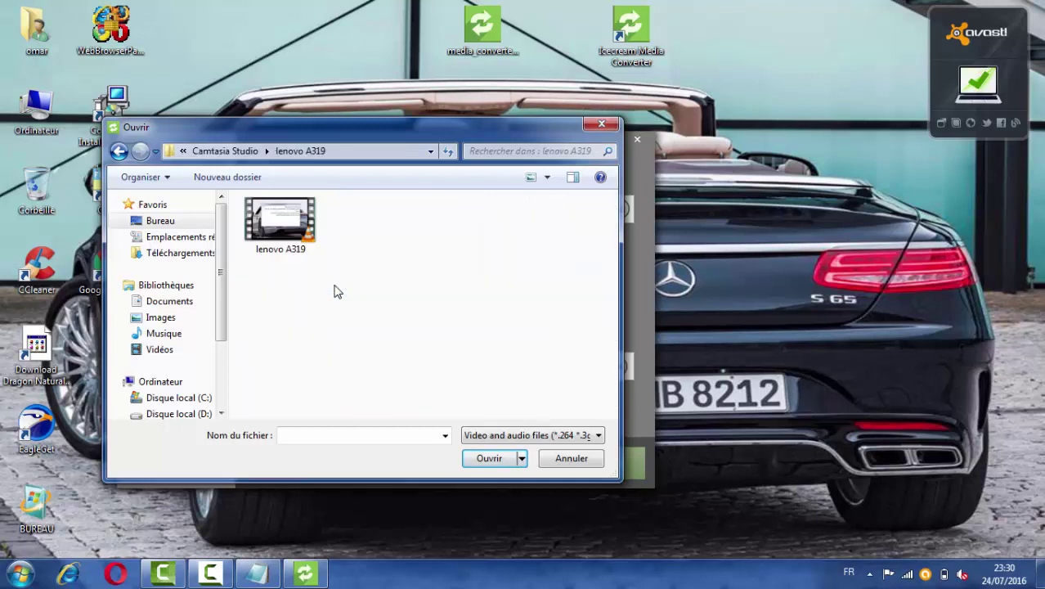
pyautogui.click(271, 204)
pyautogui.click(489, 459)
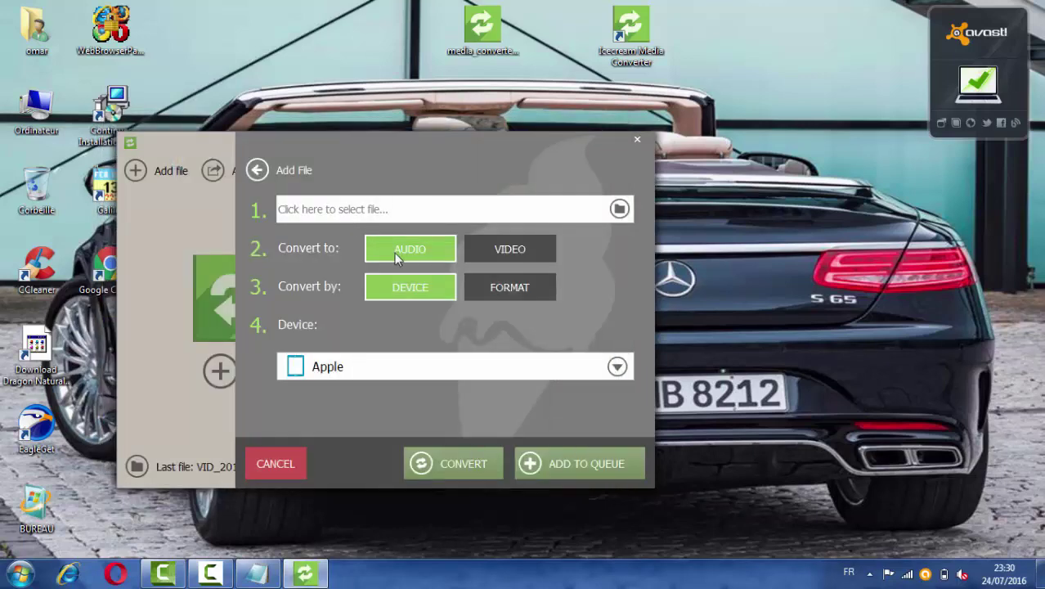
pyautogui.click(516, 258)
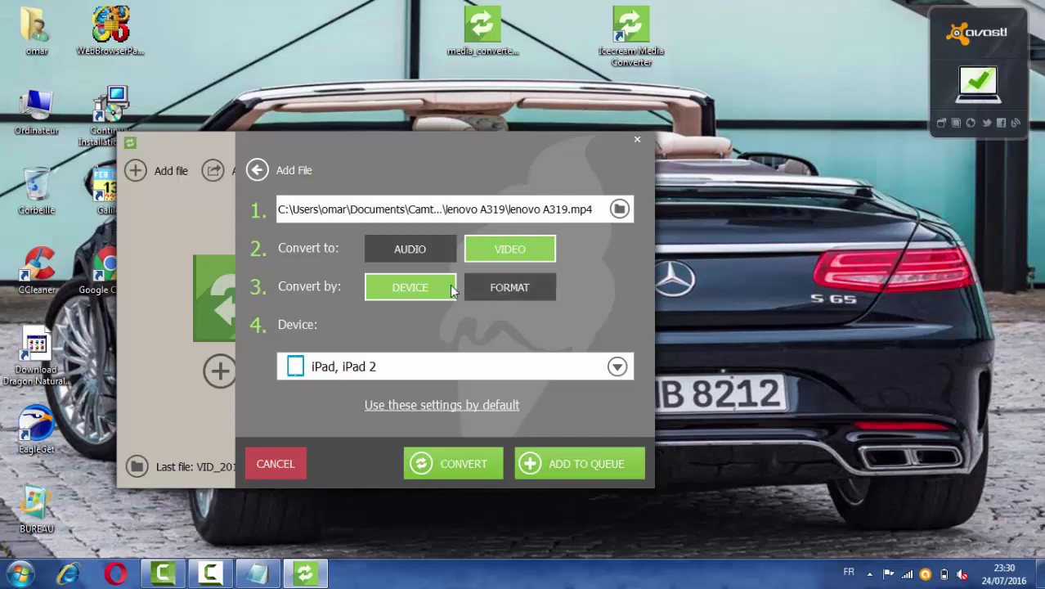
# Step: Set the video to convert by format, try 3GP in the format list, and choose FLV as the output format
pyautogui.click(497, 287)
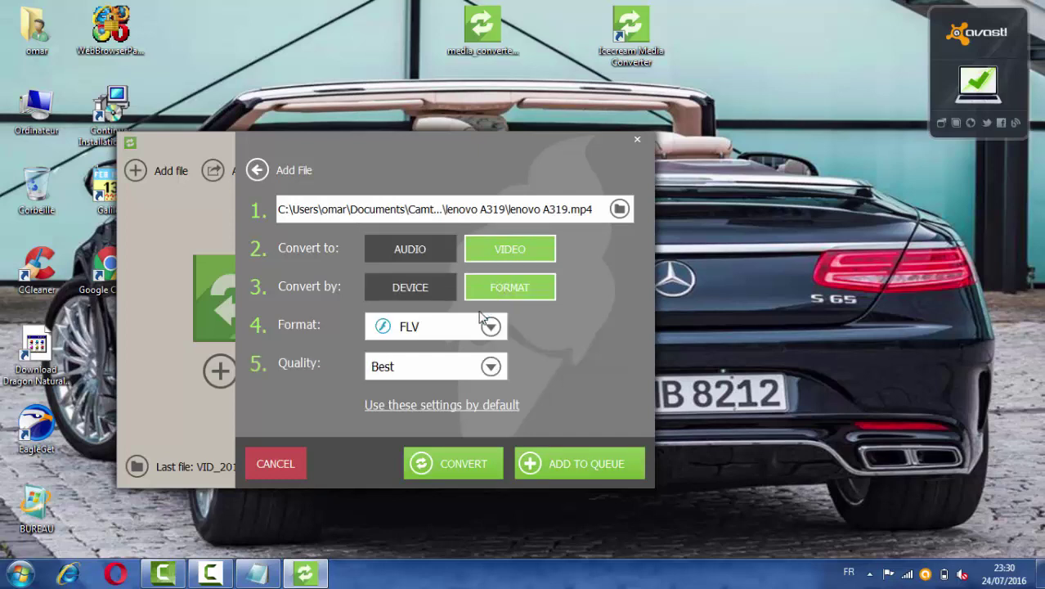
pyautogui.click(491, 326)
pyautogui.scroll(-3, 442, 269)
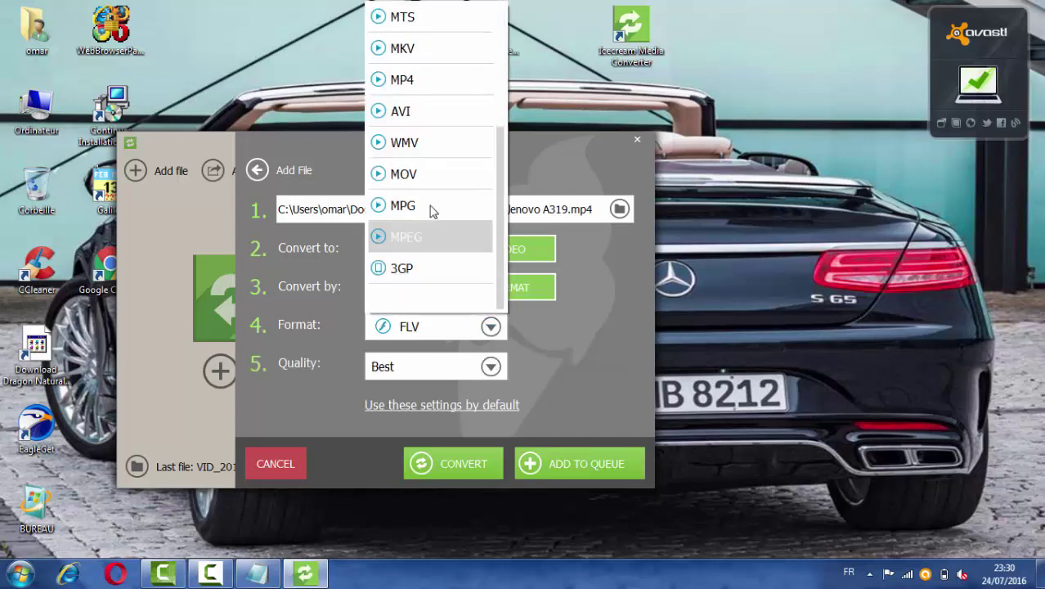
pyautogui.click(434, 268)
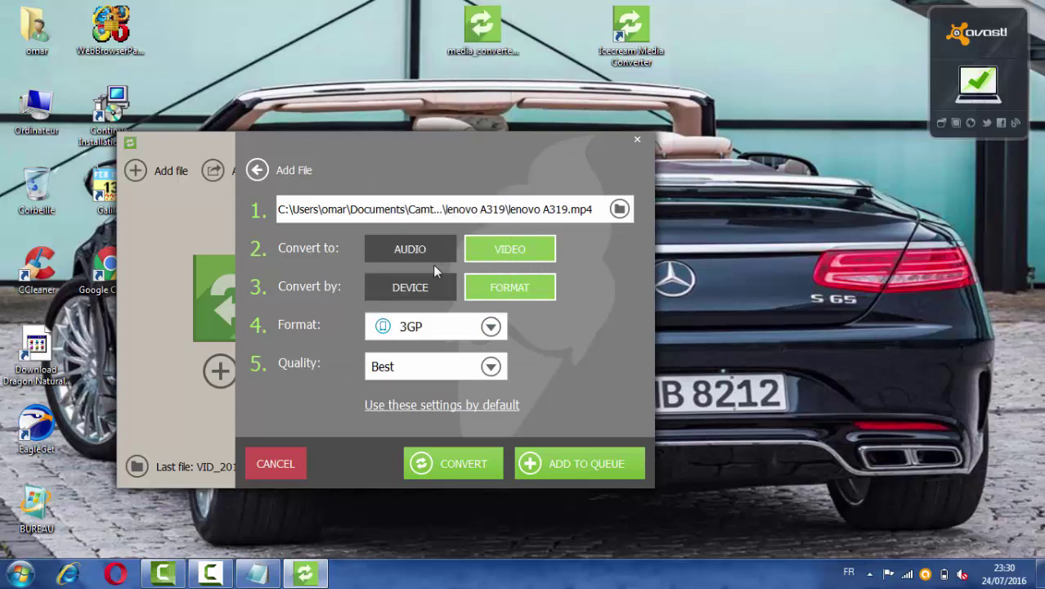
pyautogui.click(490, 327)
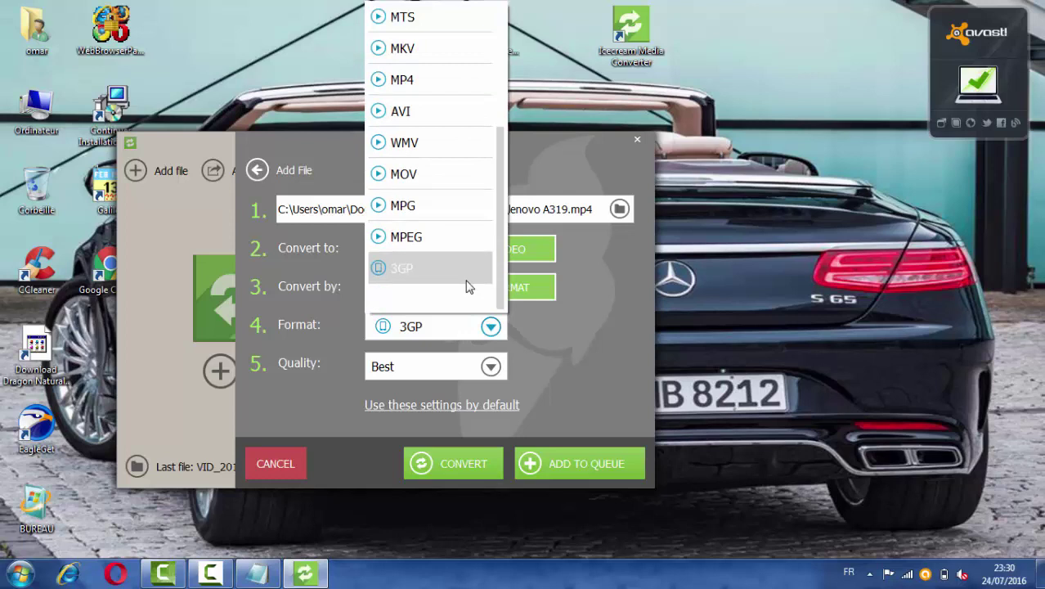
pyautogui.scroll(2, 501, 115)
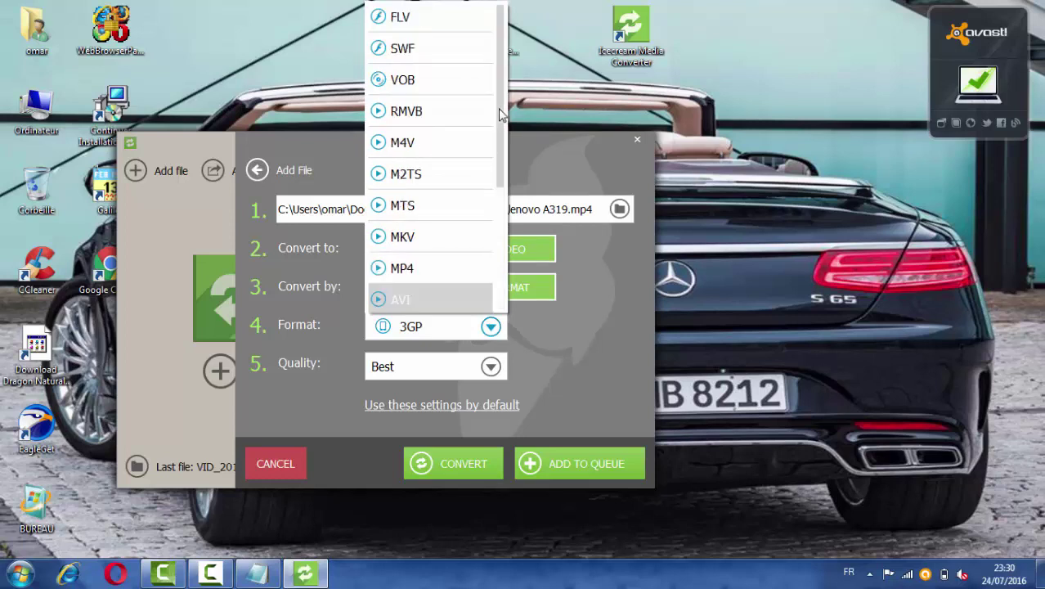
pyautogui.click(420, 26)
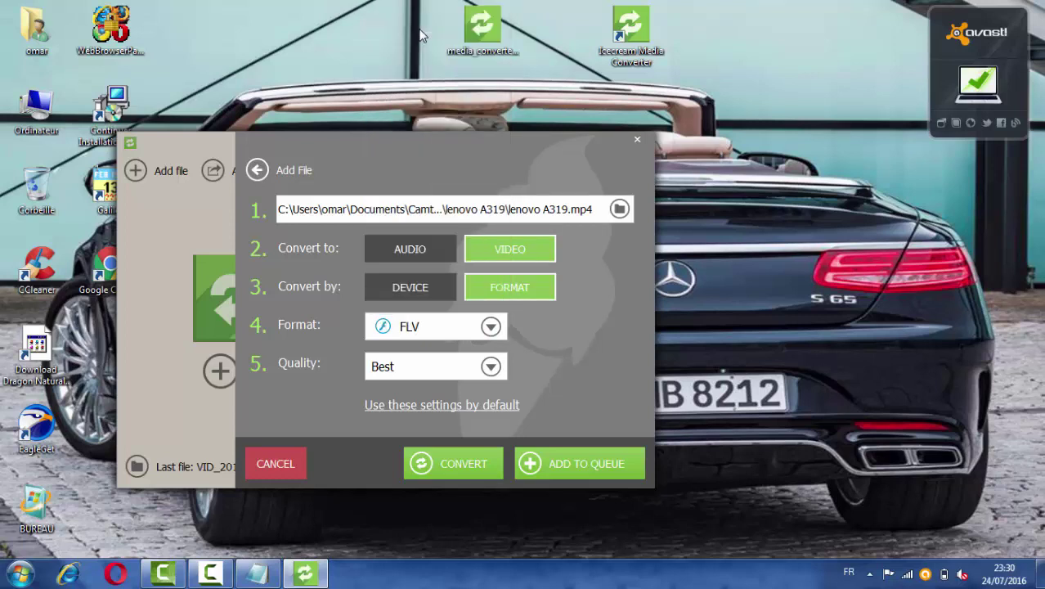
# Step: Keep the quality at Best, start converting the video, and dismiss the Windows colour scheme prompt
pyautogui.click(472, 373)
pyautogui.click(471, 373)
pyautogui.click(481, 468)
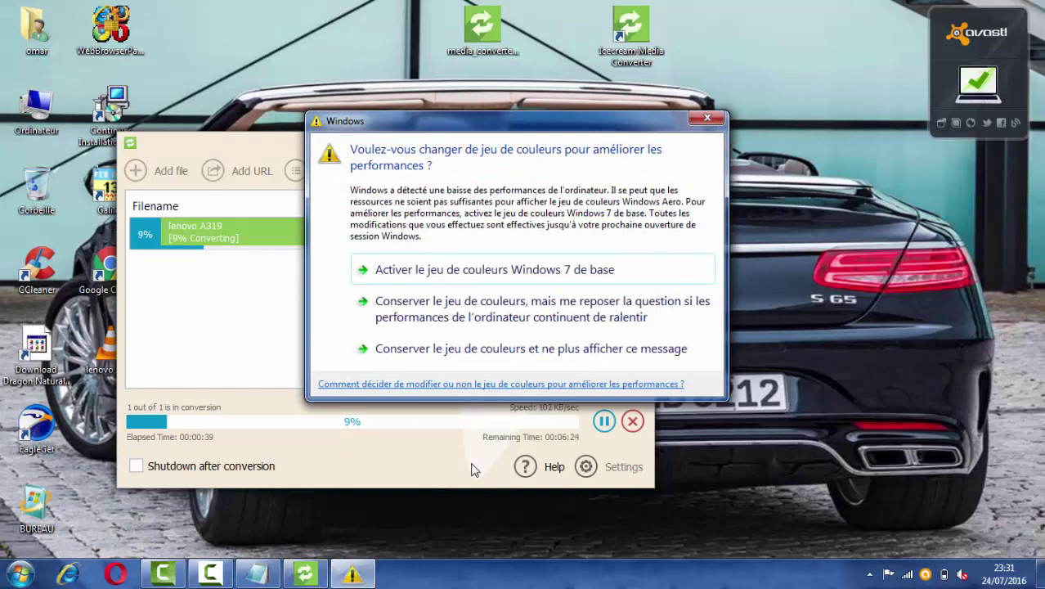
pyautogui.click(707, 120)
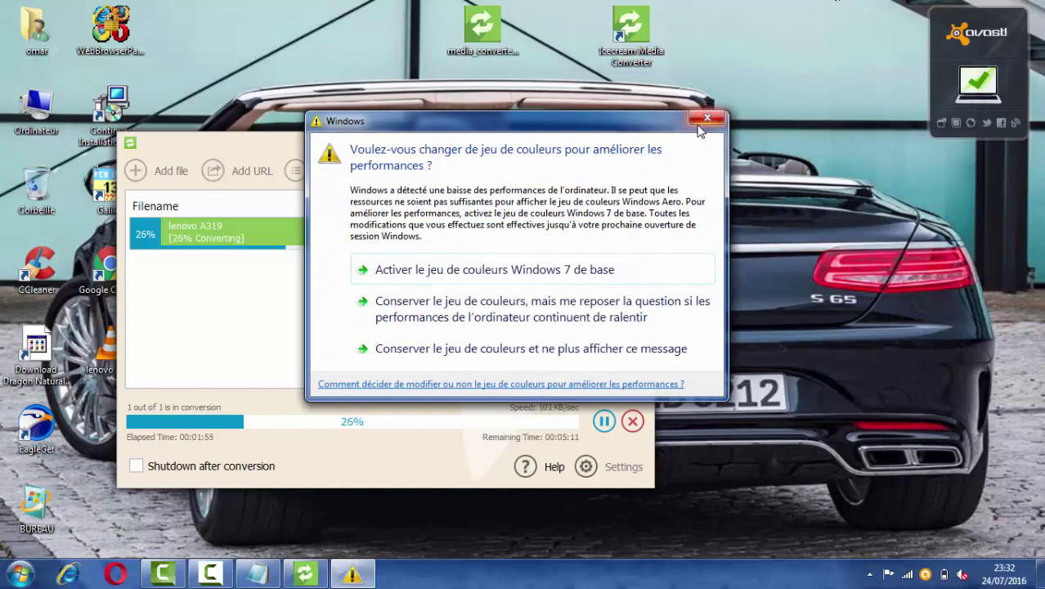
pyautogui.click(701, 123)
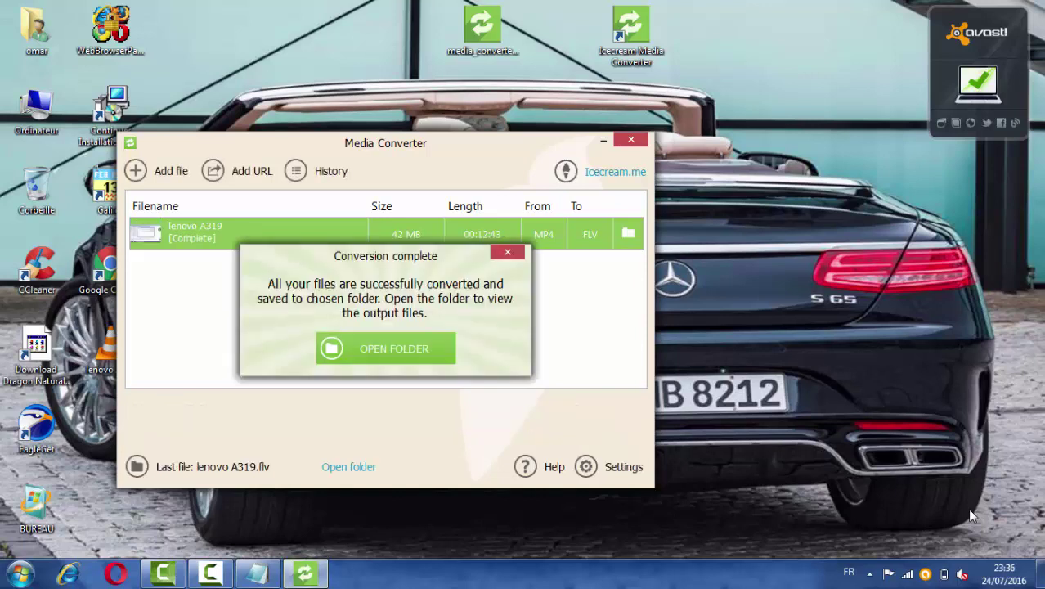
# Step: Open the output folder and play the converted lenovo A319.flv in VLC, dismissing the Windows prompt and maximizing the player
pyautogui.click(398, 359)
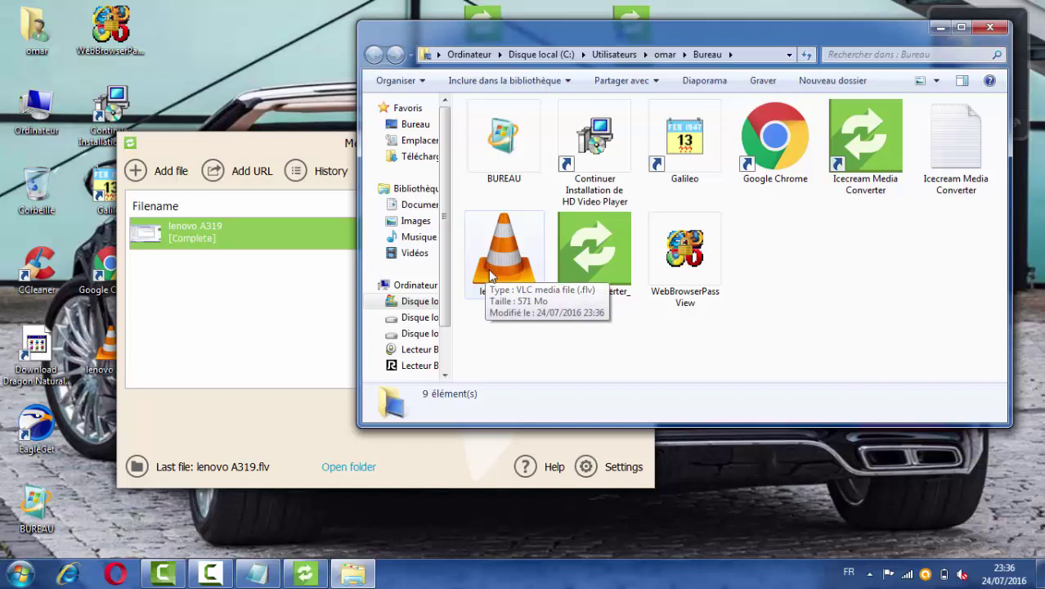
pyautogui.click(488, 268)
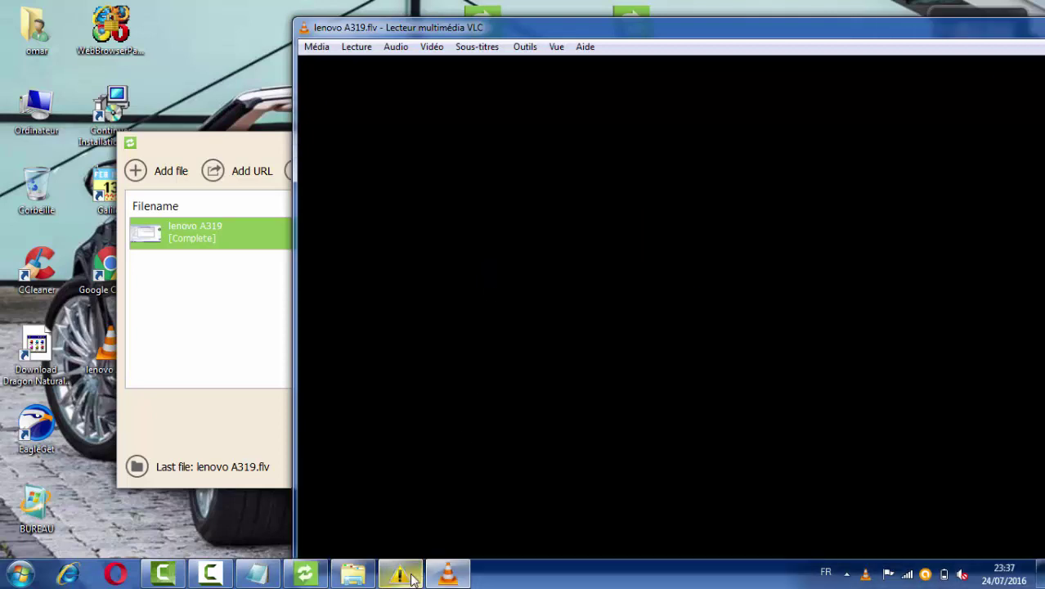
pyautogui.click(698, 120)
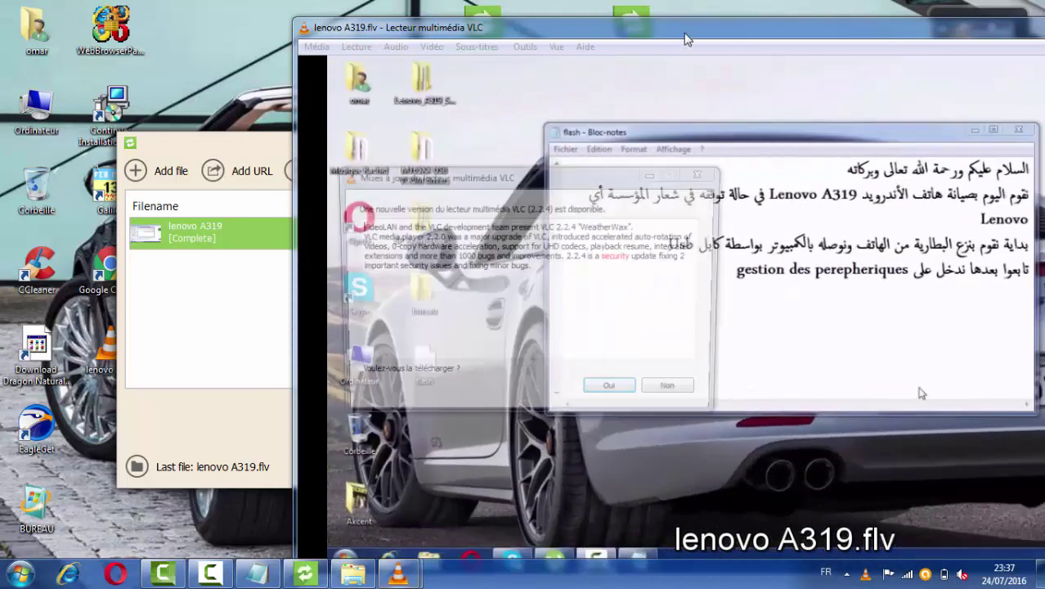
pyautogui.doubleClick(687, 39)
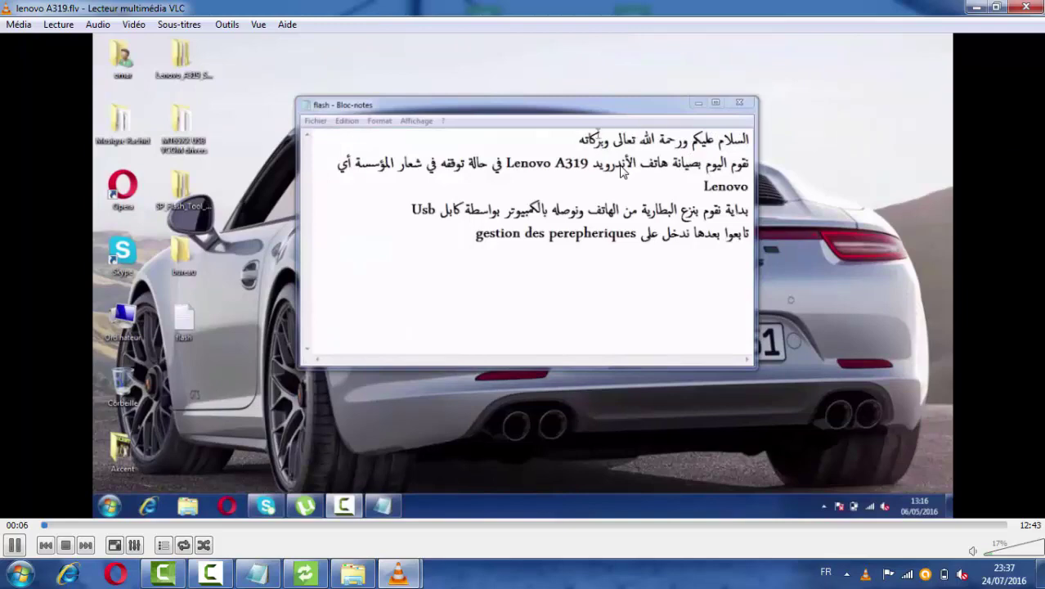
# Step: Close VLC with its update notice, the output folder window and Media Converter to return to the desktop
pyautogui.click(1027, 9)
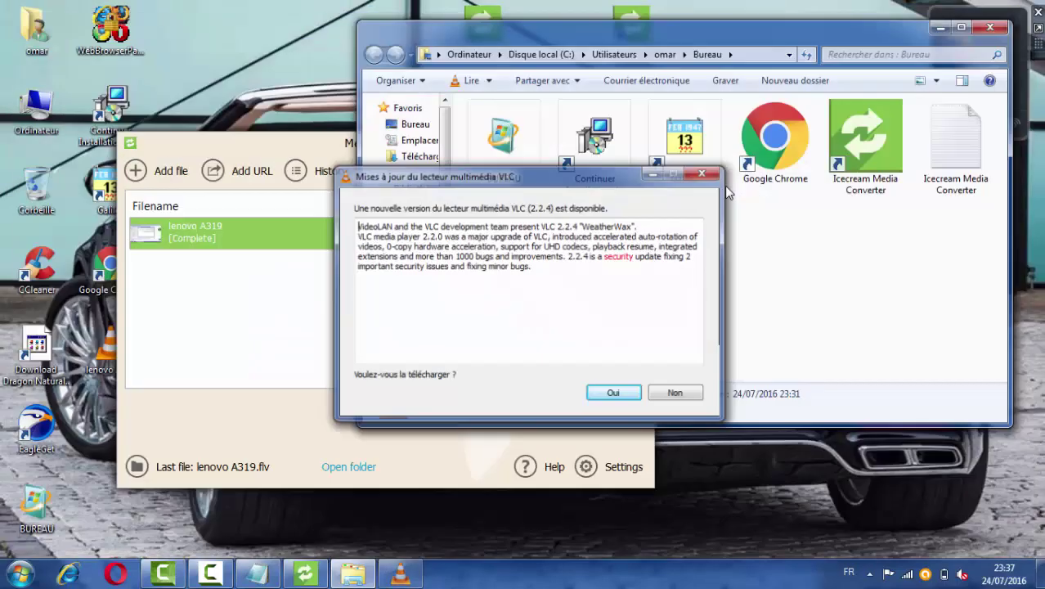
pyautogui.click(268, 297)
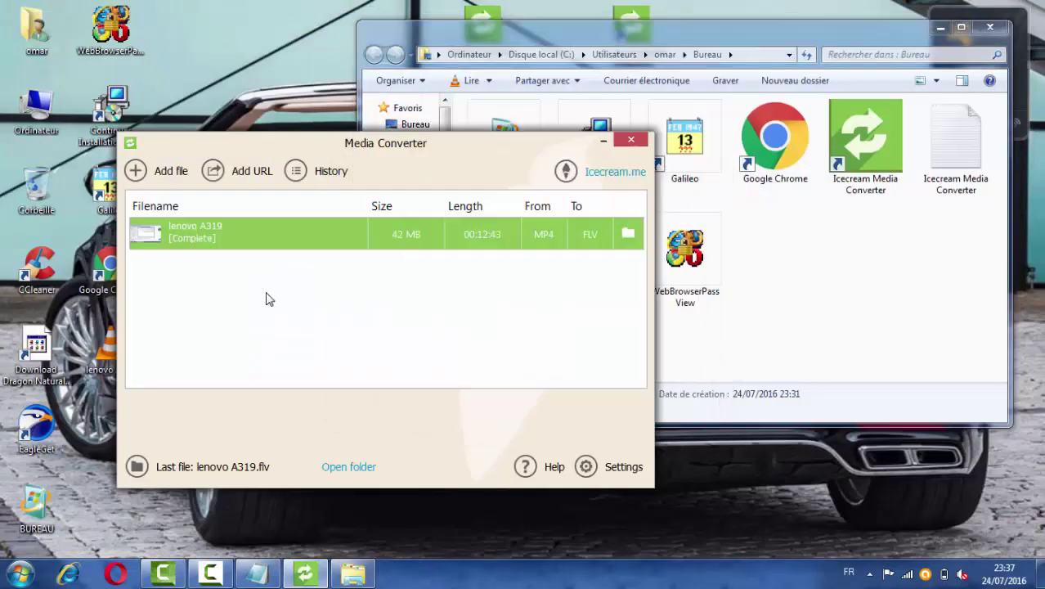
pyautogui.click(990, 27)
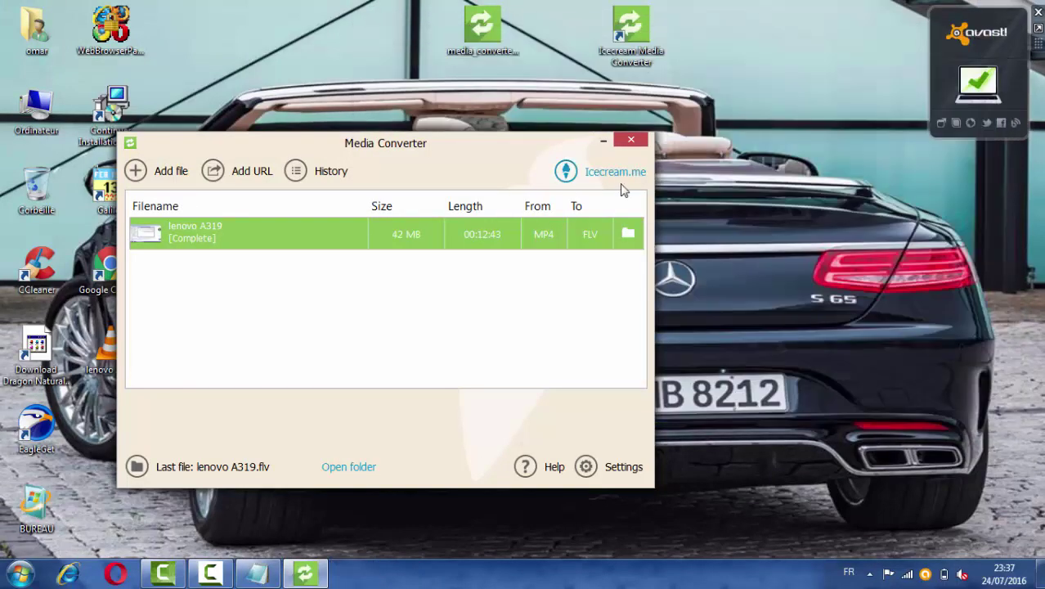
pyautogui.click(629, 141)
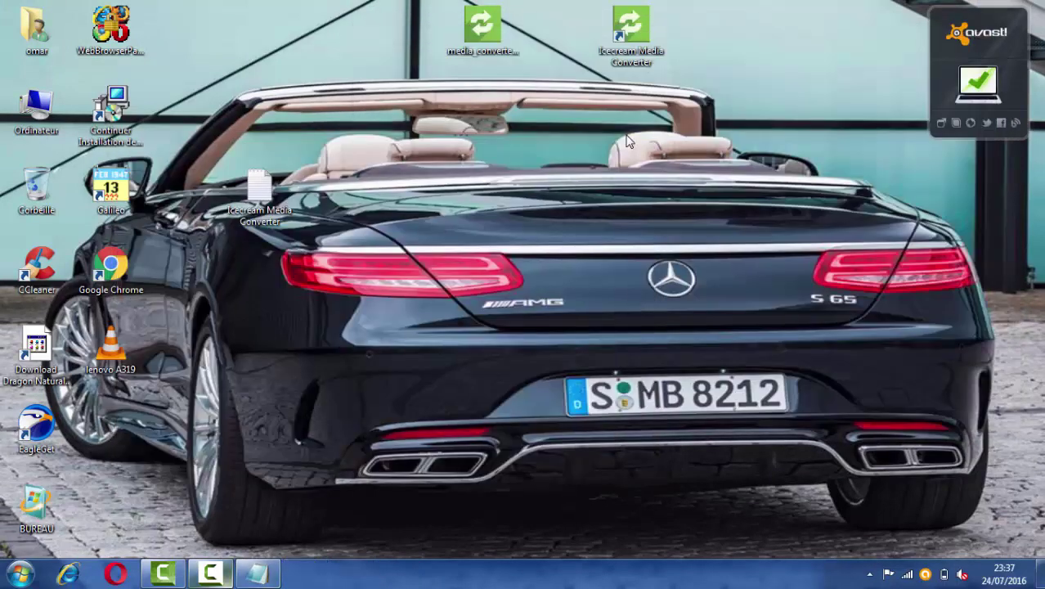
# Step: Return to the Icecream Media Converter note and write "كما ترون حولناه إلى صيغة" on the empty last line
pyautogui.click(254, 577)
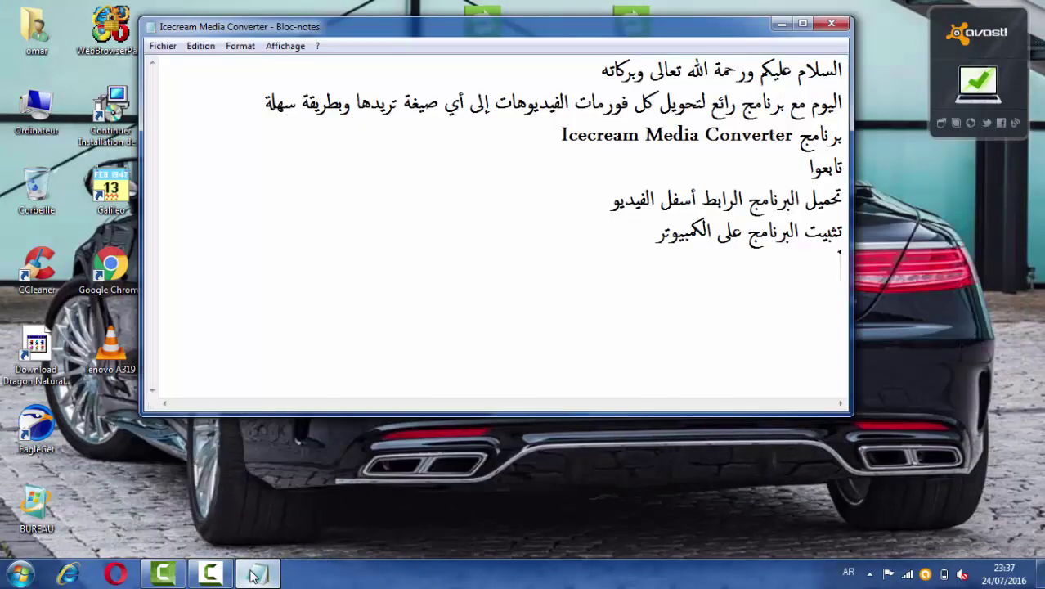
pyautogui.write('كما ترون')
pyautogui.write('حولناهاإل')
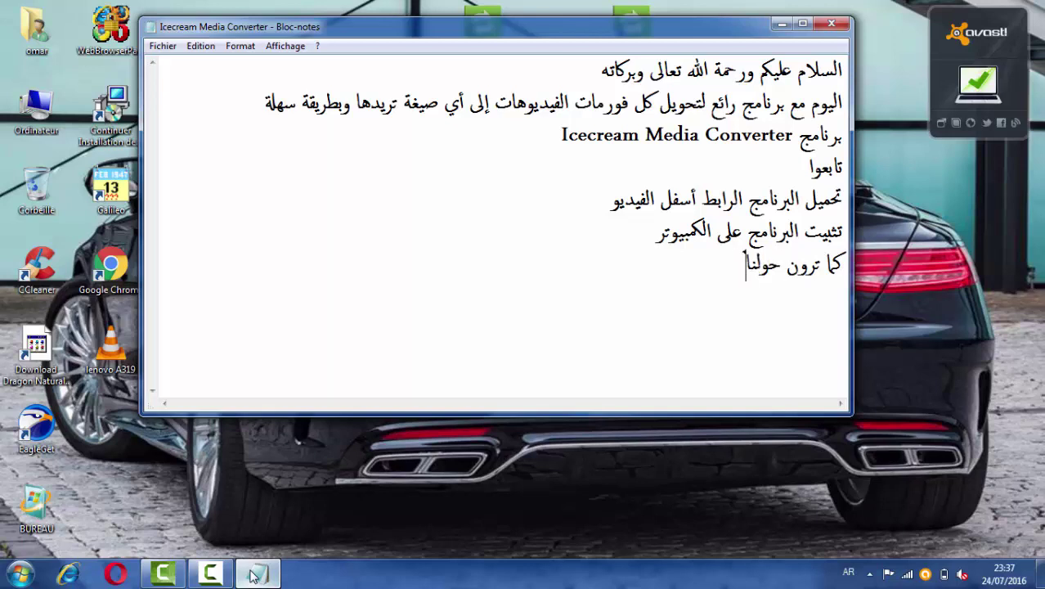
pyautogui.press('BackSpace')
pyautogui.press('BackSpace')
pyautogui.press('BackSpace')
pyautogui.write('إلى صيغة')
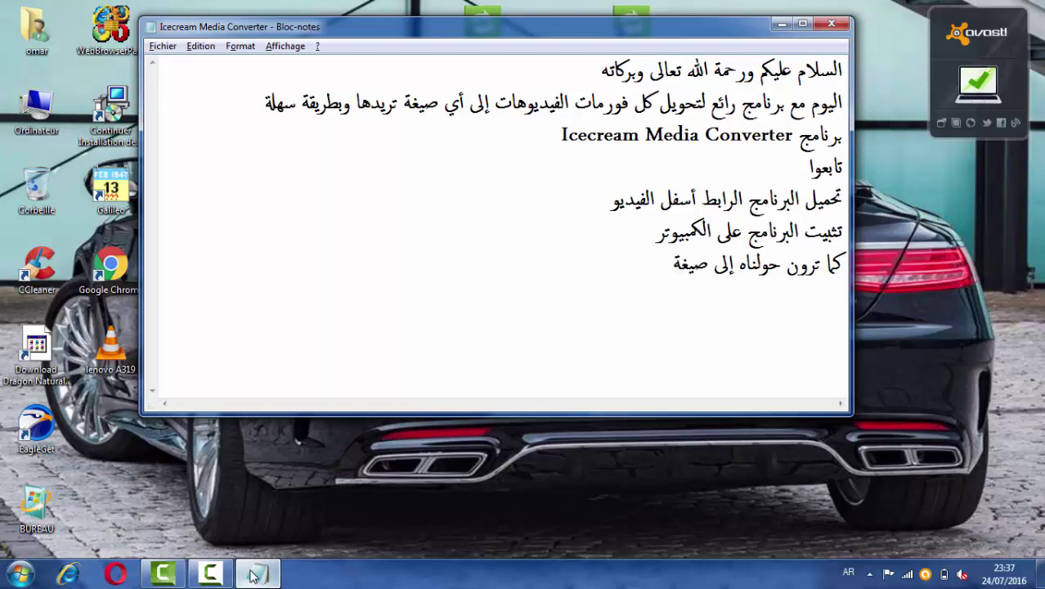
# Step: Complete the last line of the note with "FVL الخاصة باليوتوب أو غيرها"
pyautogui.hotkey('alt', 'shift')
pyautogui.write('F')
pyautogui.write('VLالخا')
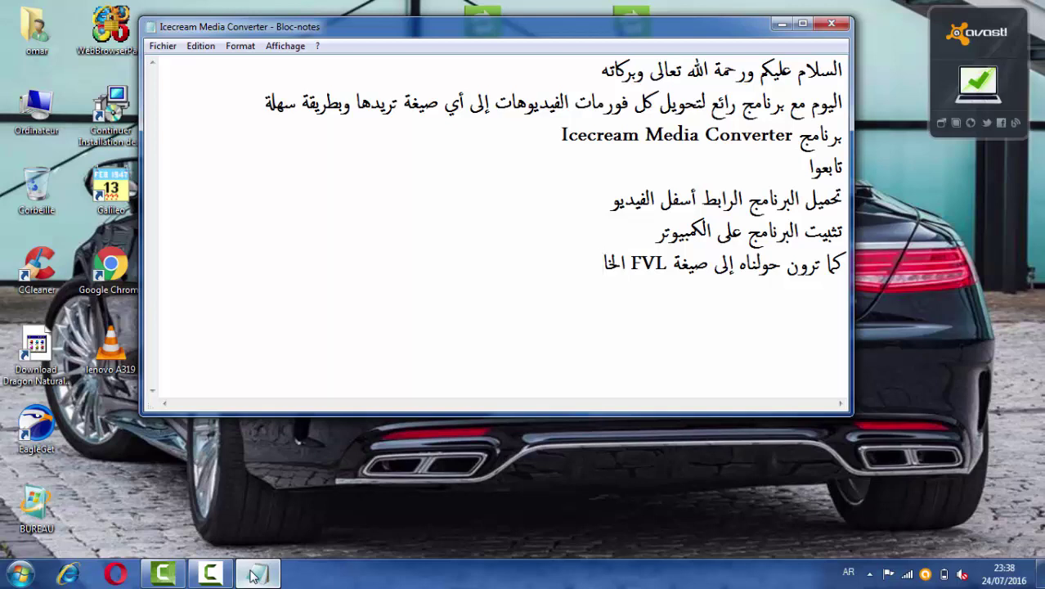
pyautogui.write('صة باليوتو بالايوتوب')
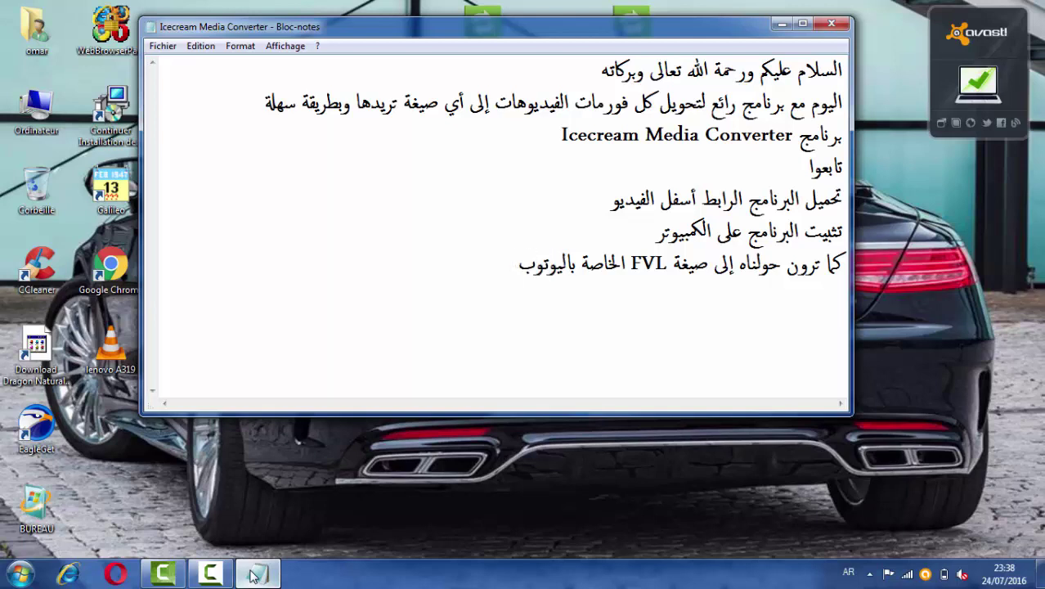
pyautogui.write(' أ')
pyautogui.write('و')
pyautogui.write(' غيرها')
# Step: Add the closing line "شكرا على المتابعة إلى اللقاء في الحلقة القادمة مع برنامج جديد" to the note, followed by a new line
pyautogui.write('شكرا')
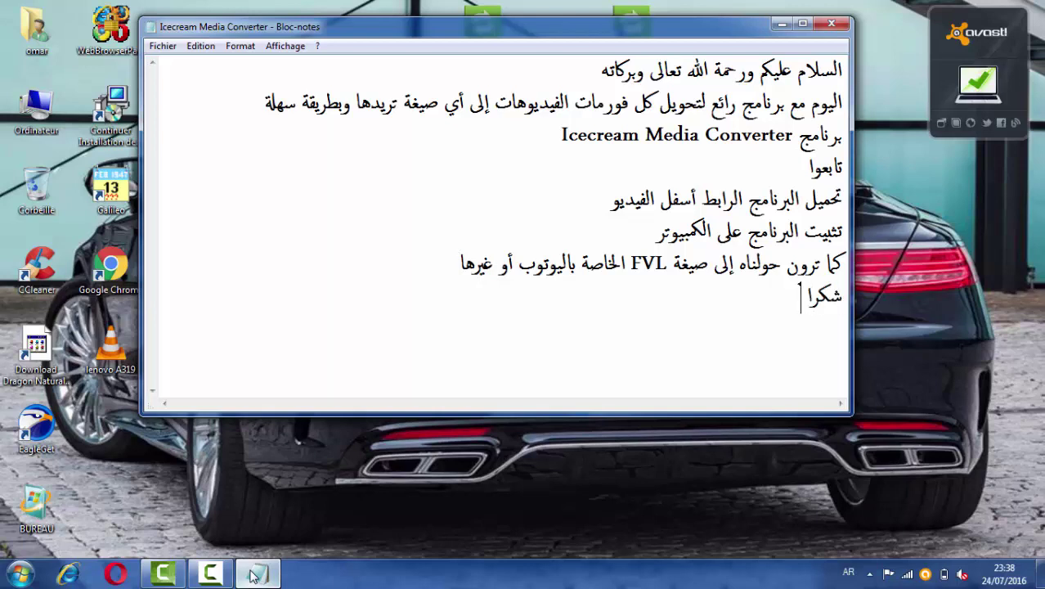
pyautogui.write(' على المتابعة')
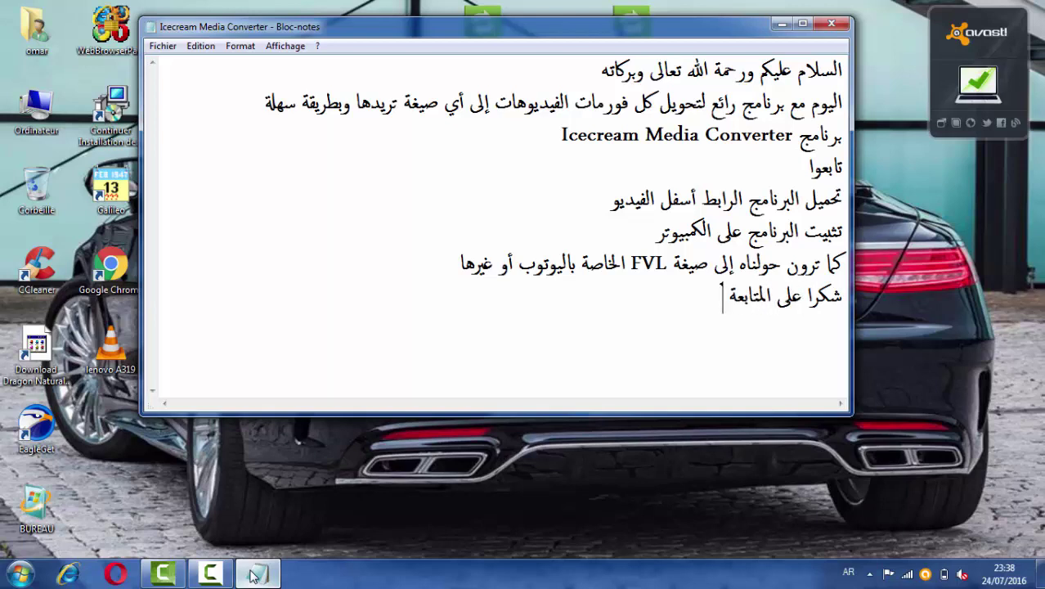
pyautogui.write(' إلى اللقاء')
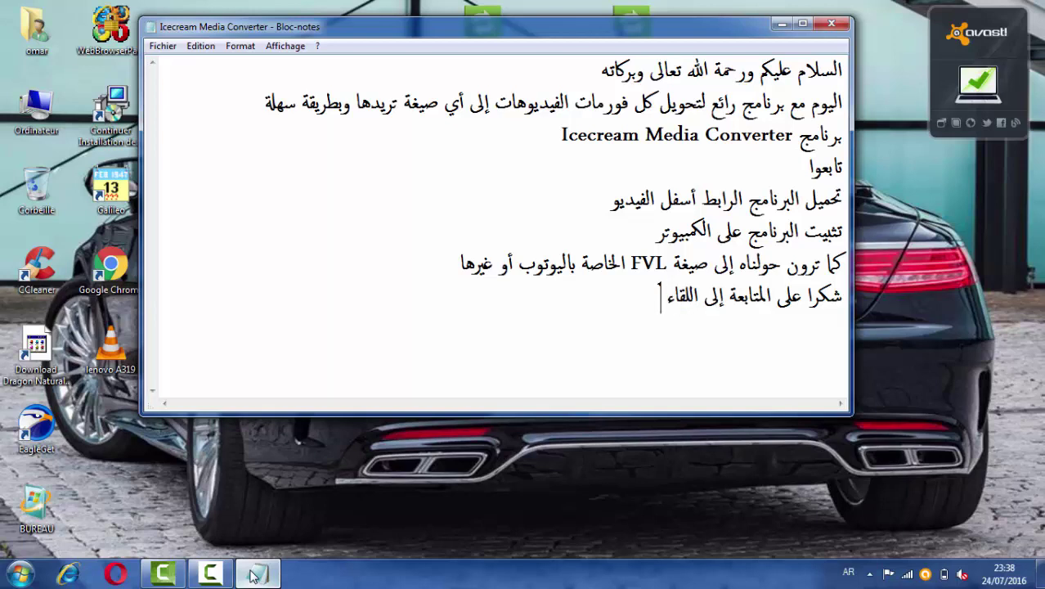
pyautogui.write(' في الحلقو')
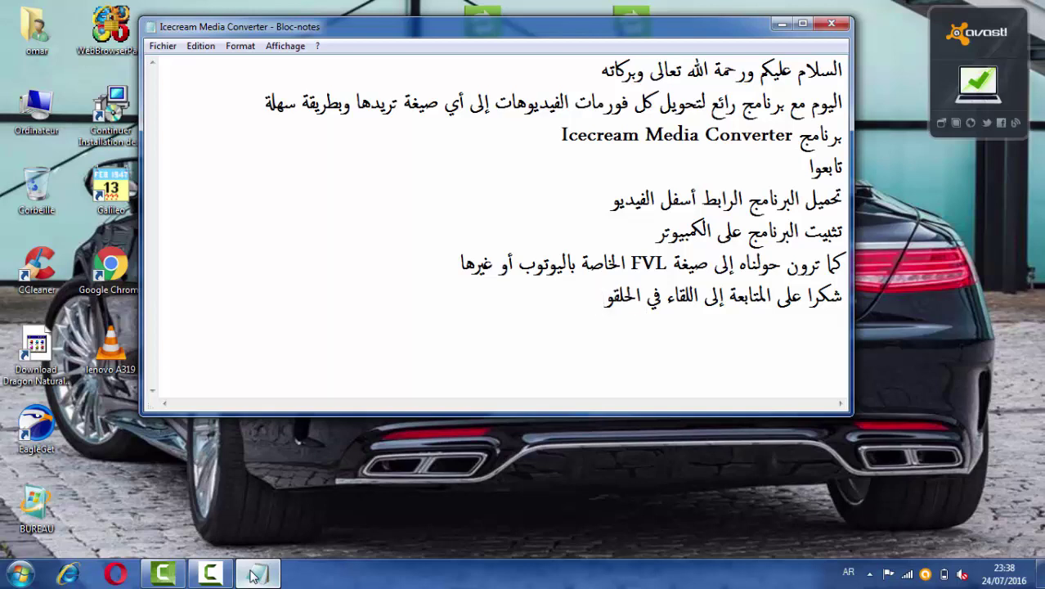
pyautogui.press('BackSpace')
pyautogui.write('ة القادمة مع')
pyautogui.press('BackSpace')
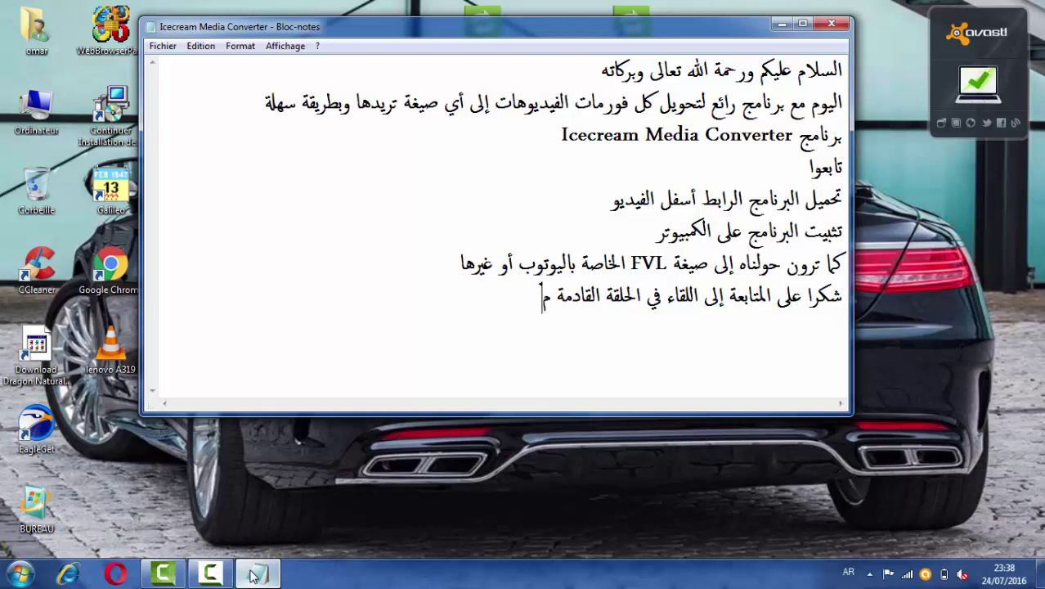
pyautogui.write('ع برنامج جديد')
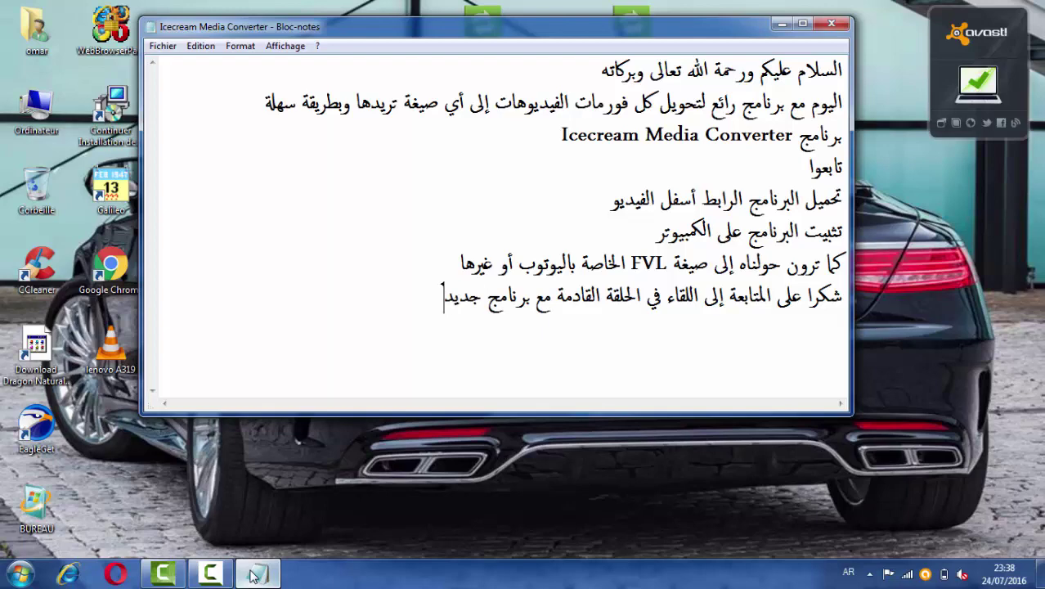
pyautogui.press('Return')
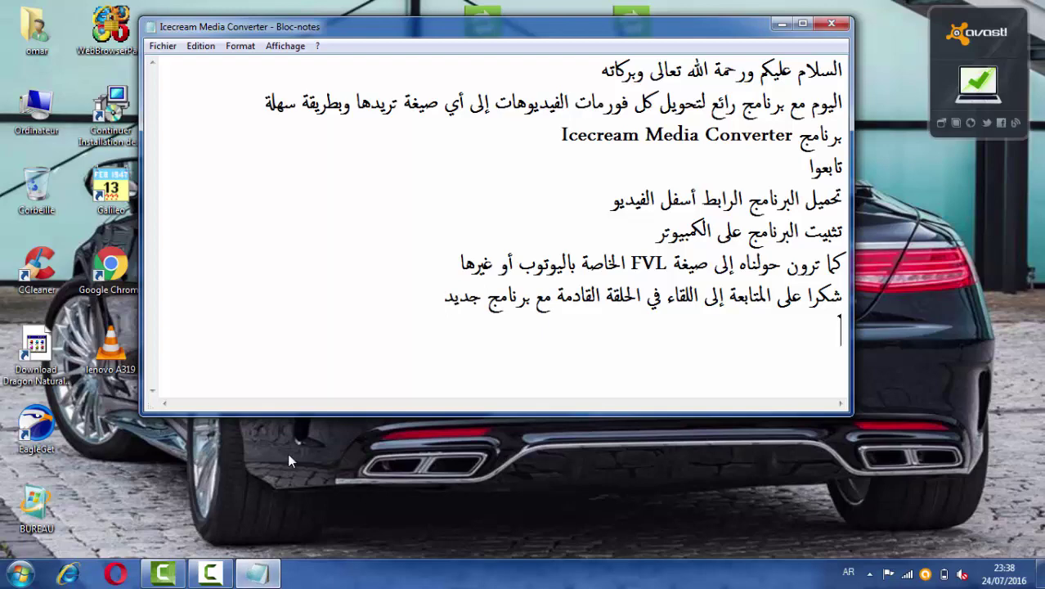